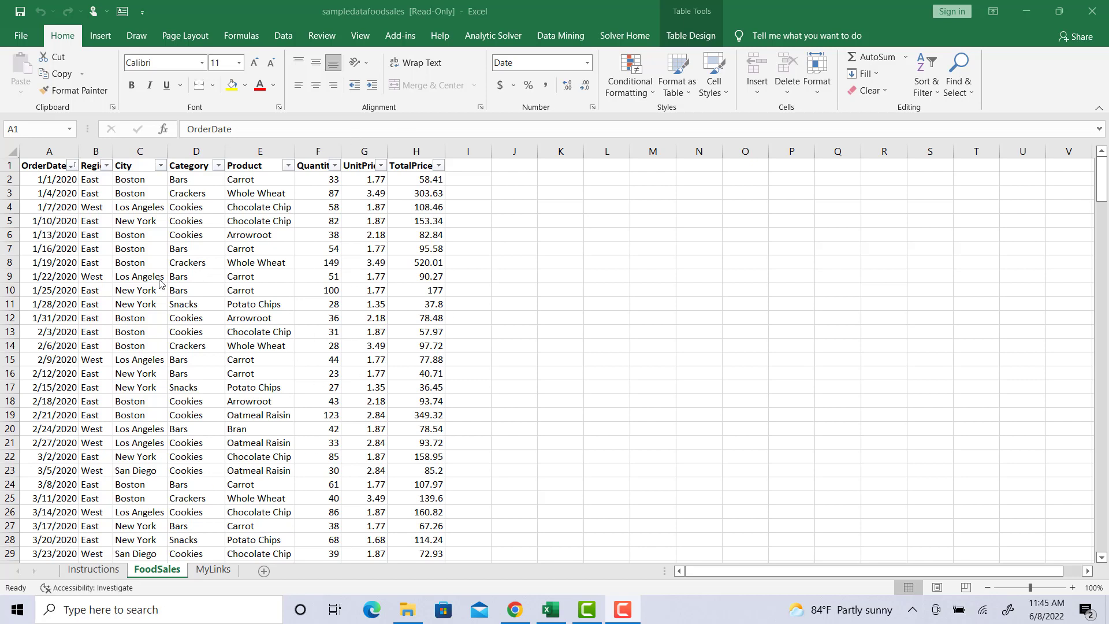
Step: Preview the Recommended PivotTables for the sales data, then dismiss them without inserting one
click(101, 35)
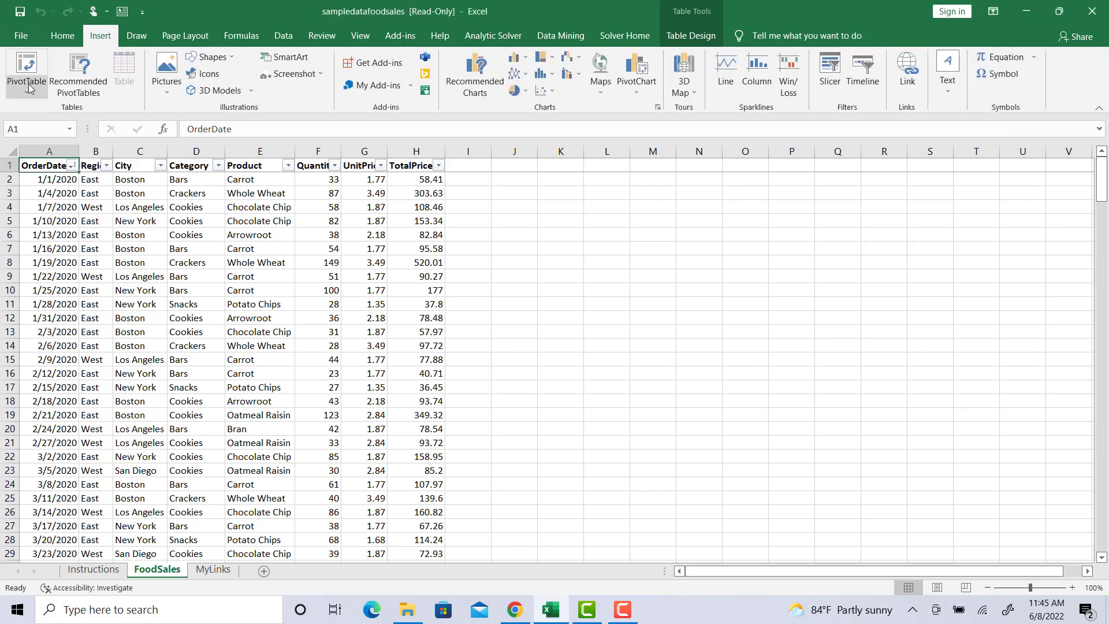
click(93, 80)
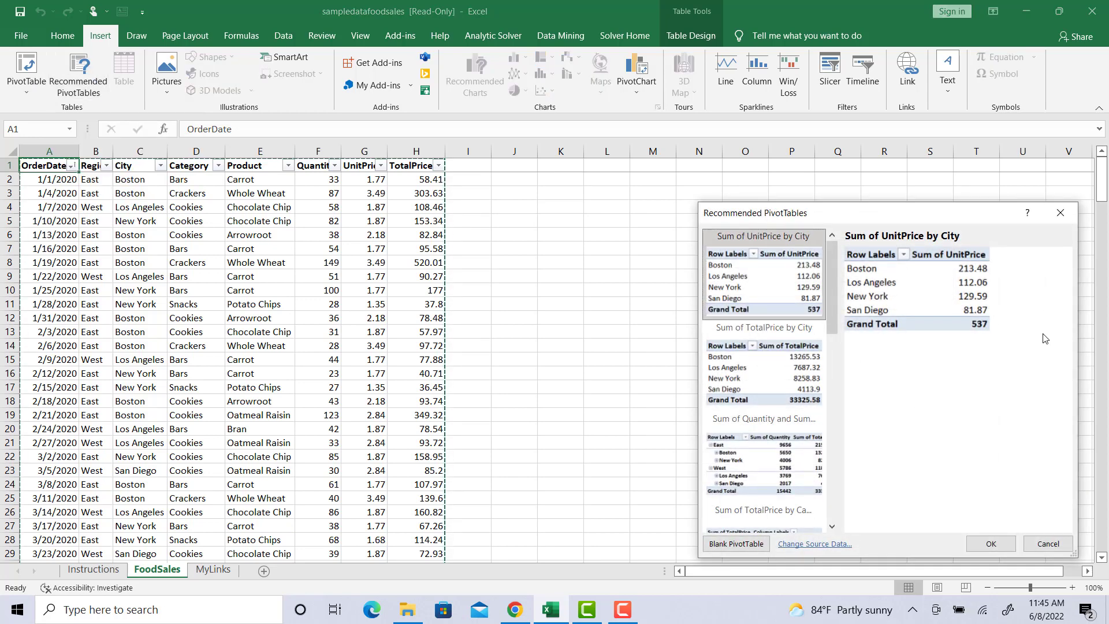
drag(830, 303, 833, 229)
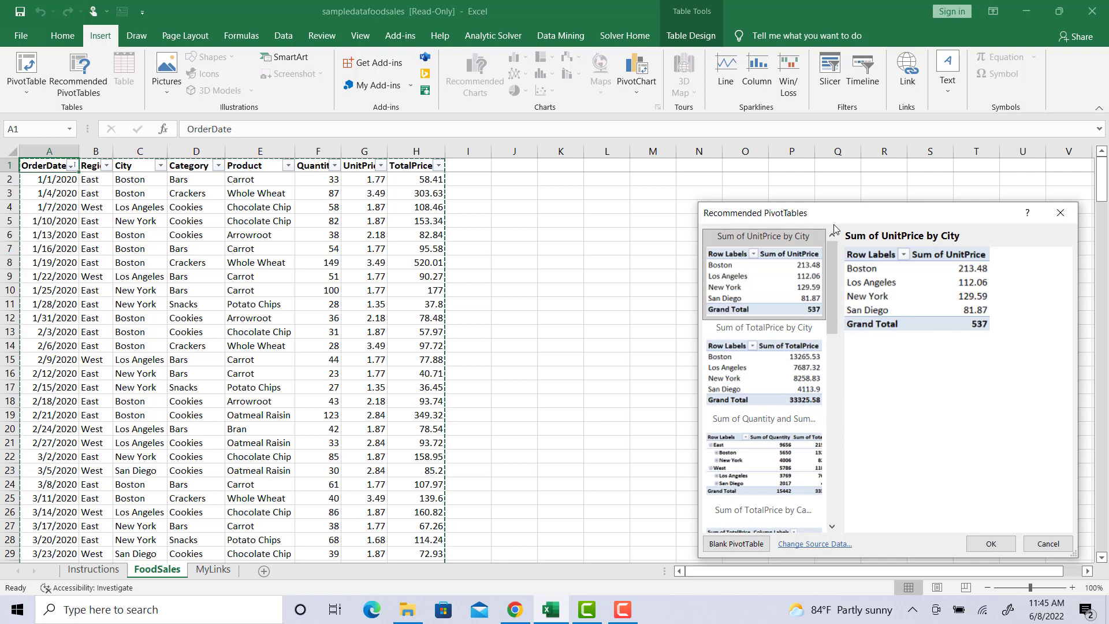
click(1039, 540)
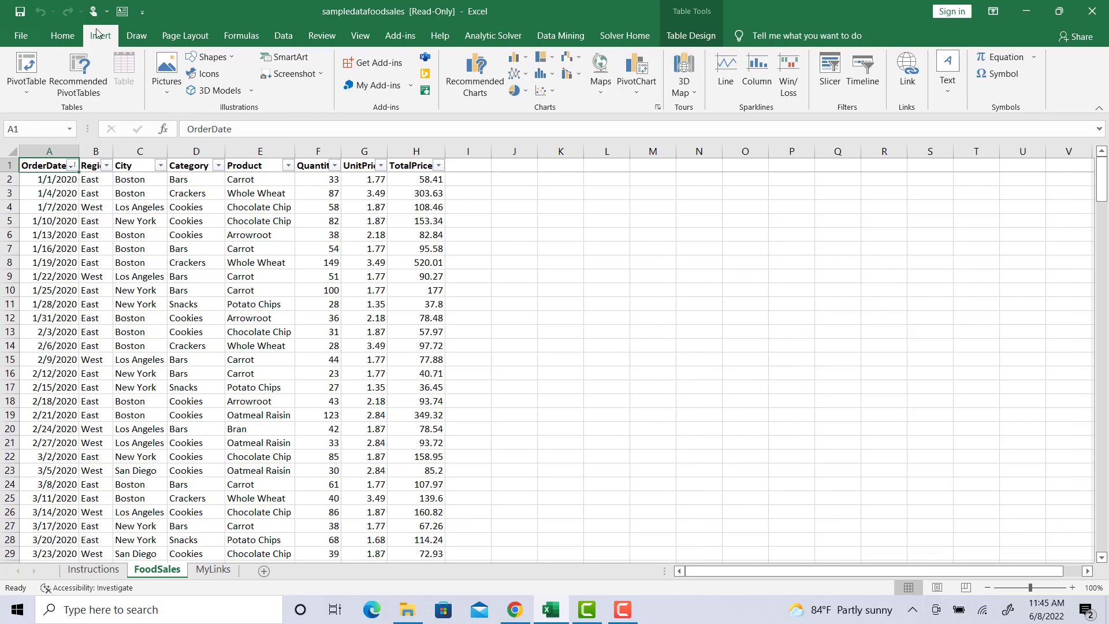
Step: Create PivotTable12 from the Sales_Data table on a new worksheet, Sheet7
click(22, 94)
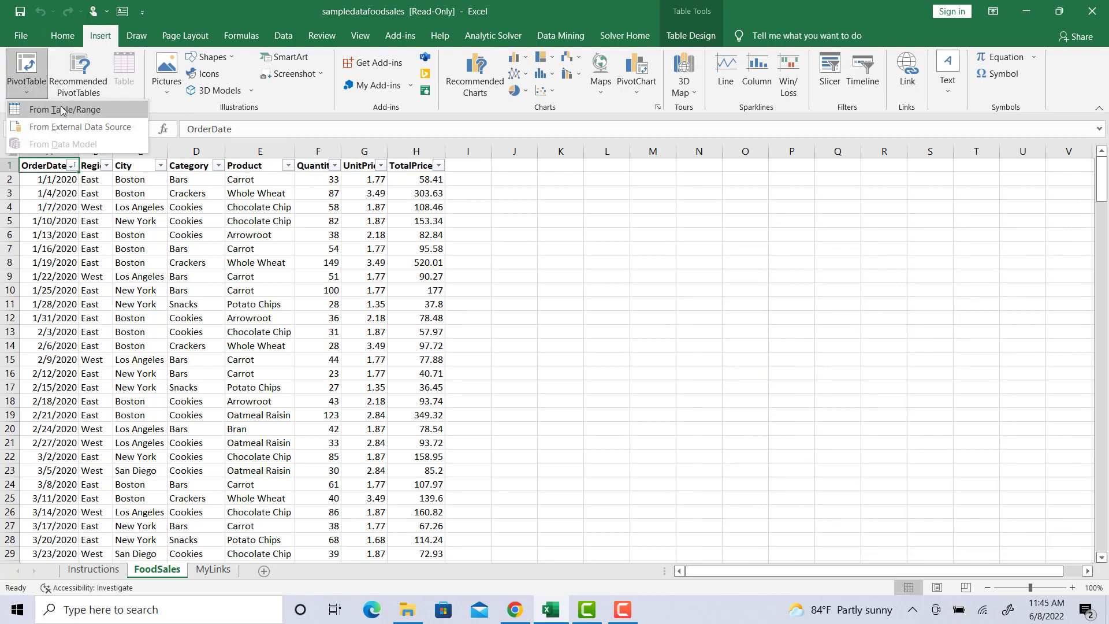
click(62, 109)
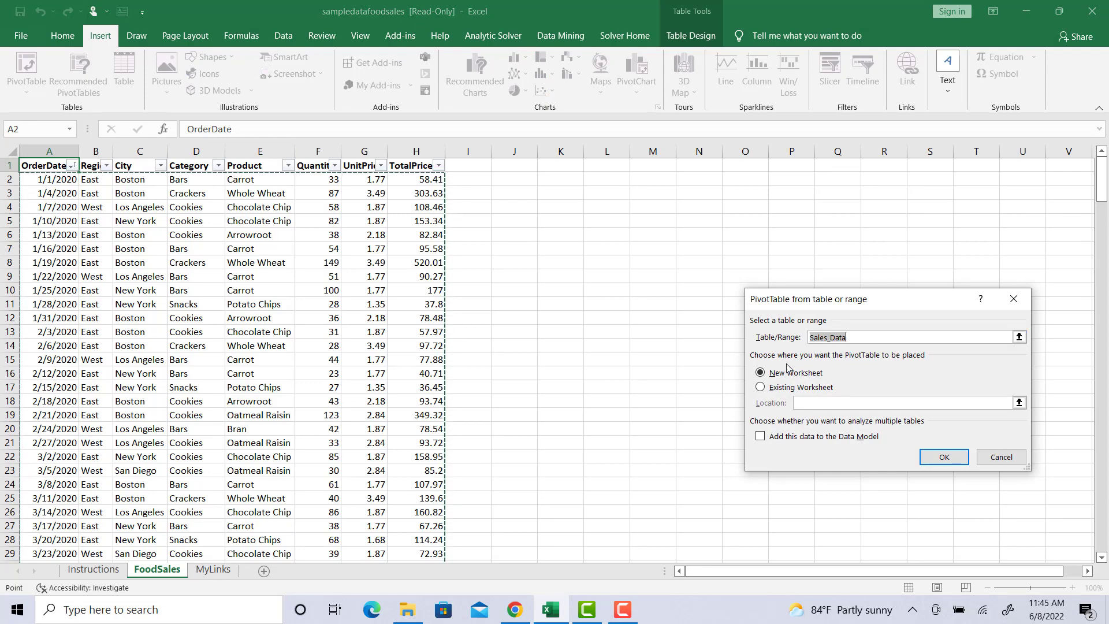
click(946, 458)
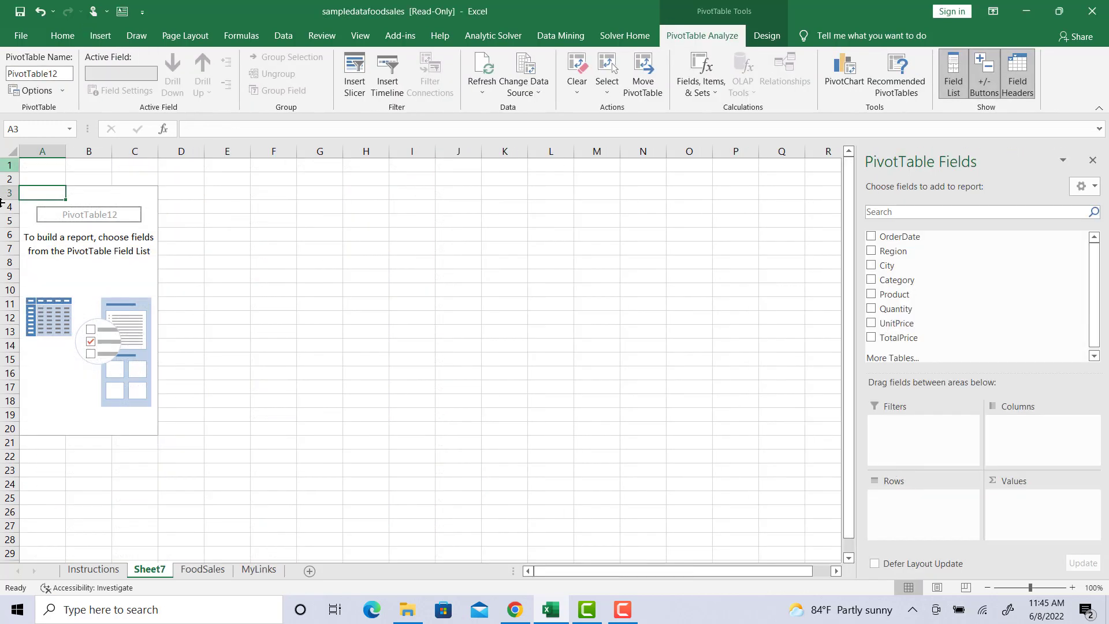
click(291, 221)
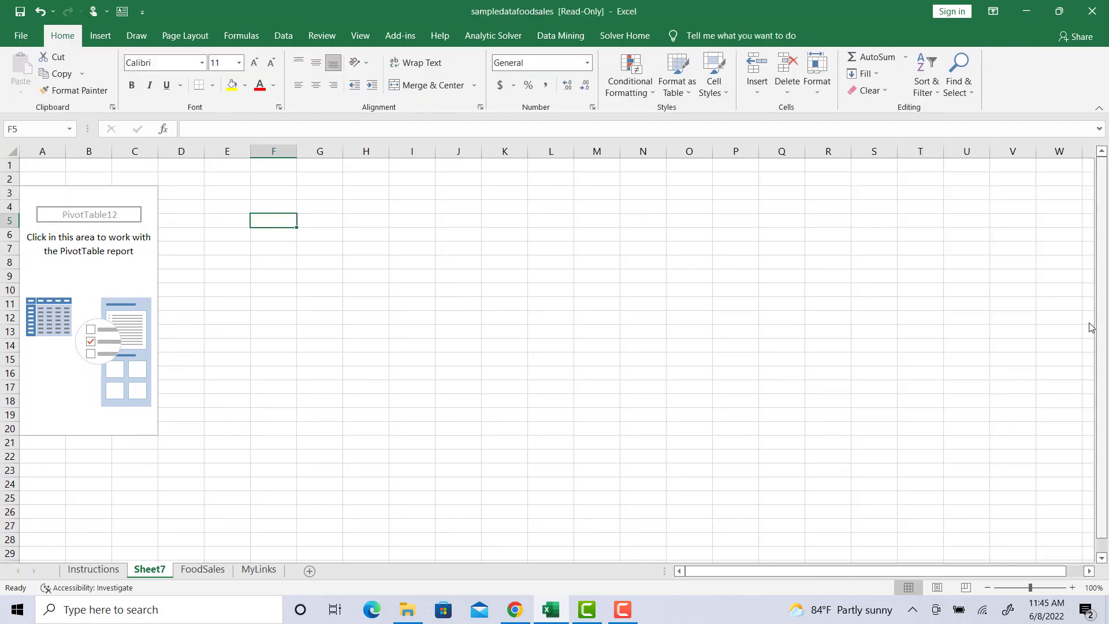
click(37, 187)
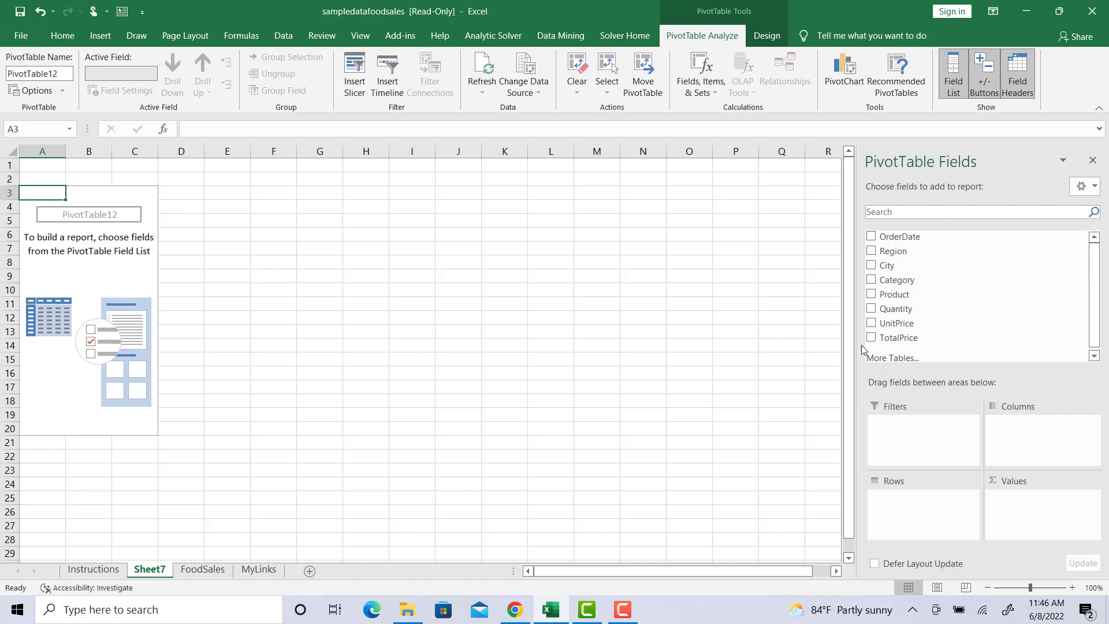
click(202, 570)
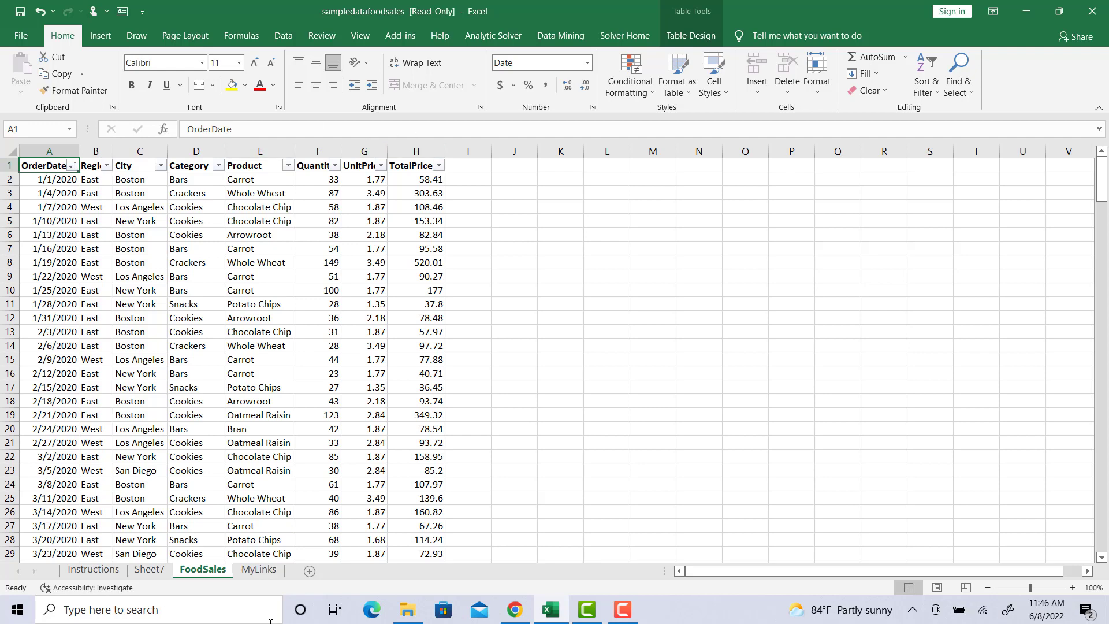
click(162, 564)
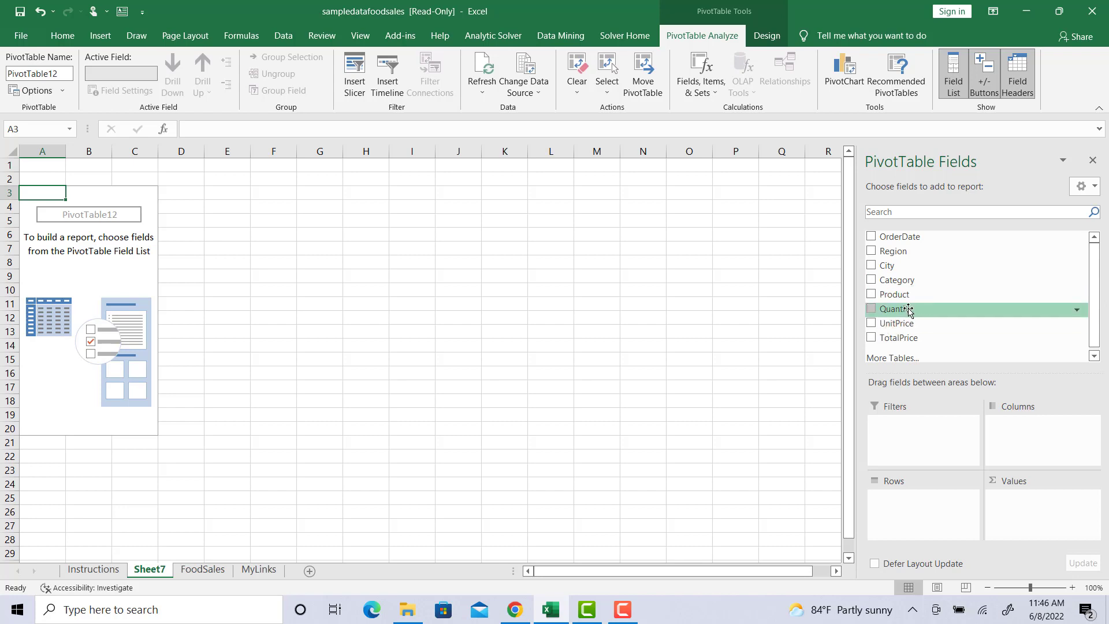
Step: Add Quantity as summed values (15442), glancing at the FoodSales sheet before returning to Sheet7
mouse_move(908, 310)
mouse_down()
mouse_move(1039, 382)
mouse_move(1034, 500)
mouse_move(1015, 540)
mouse_move(1033, 513)
mouse_up()
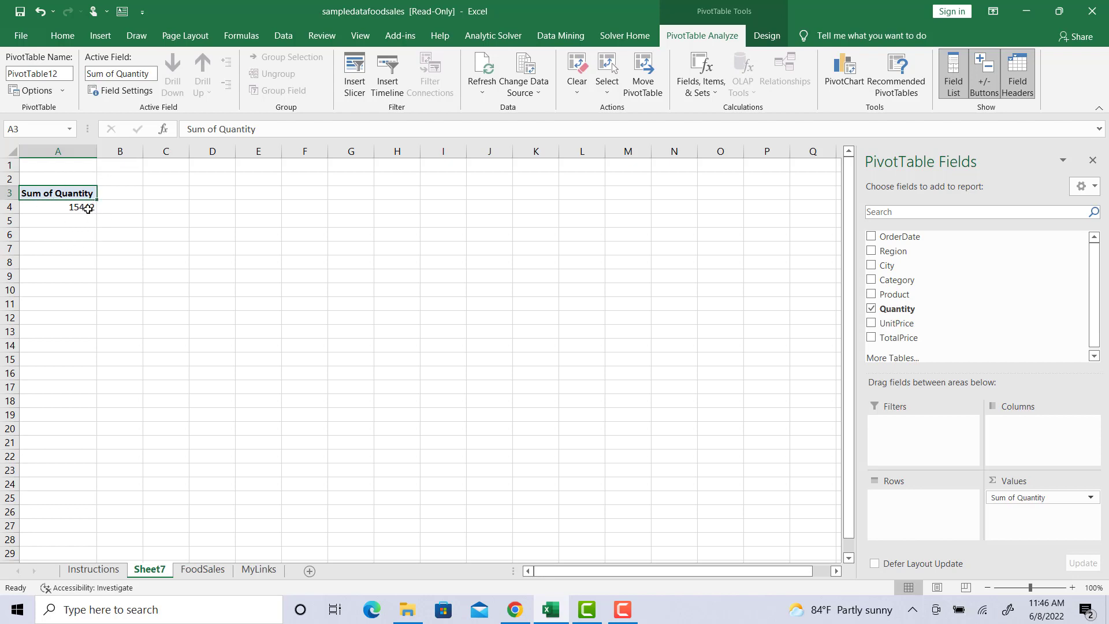
mouse_move(87, 208)
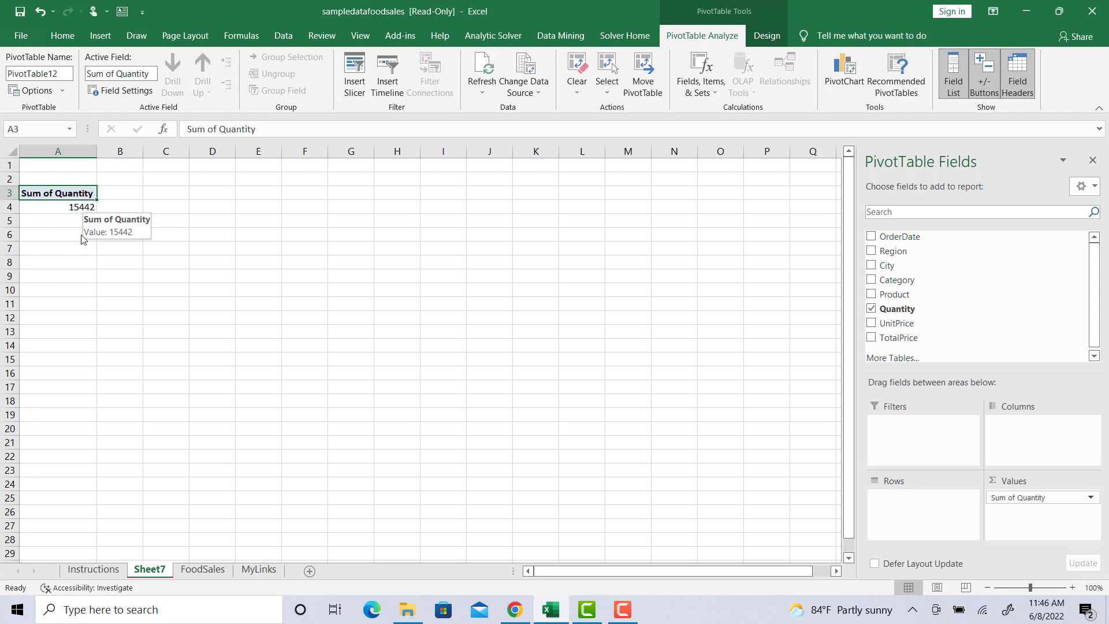
click(199, 570)
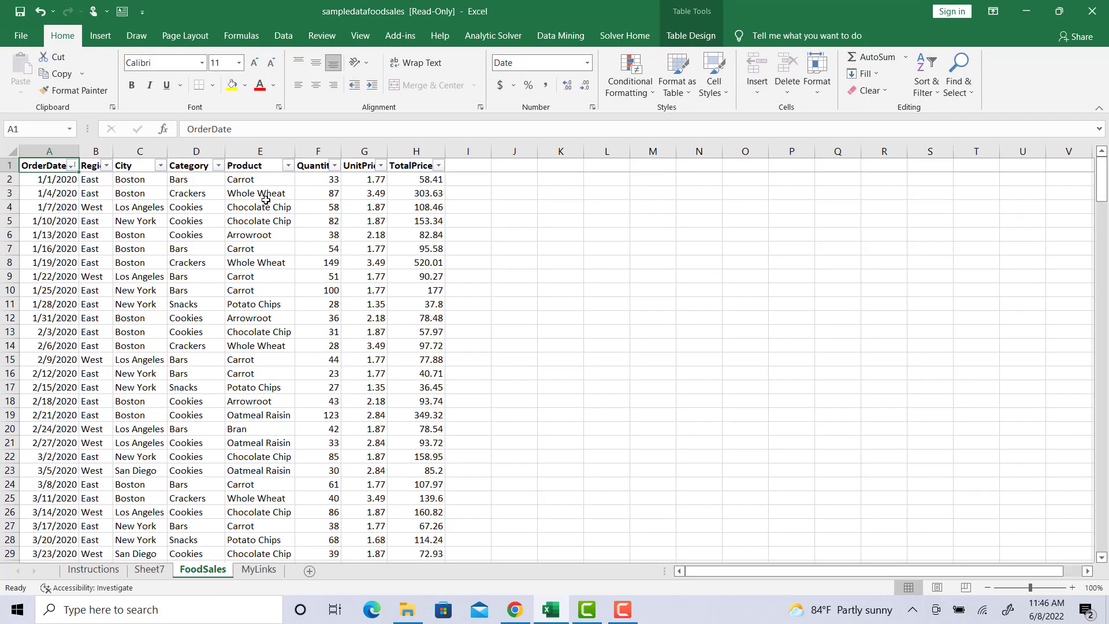
click(149, 569)
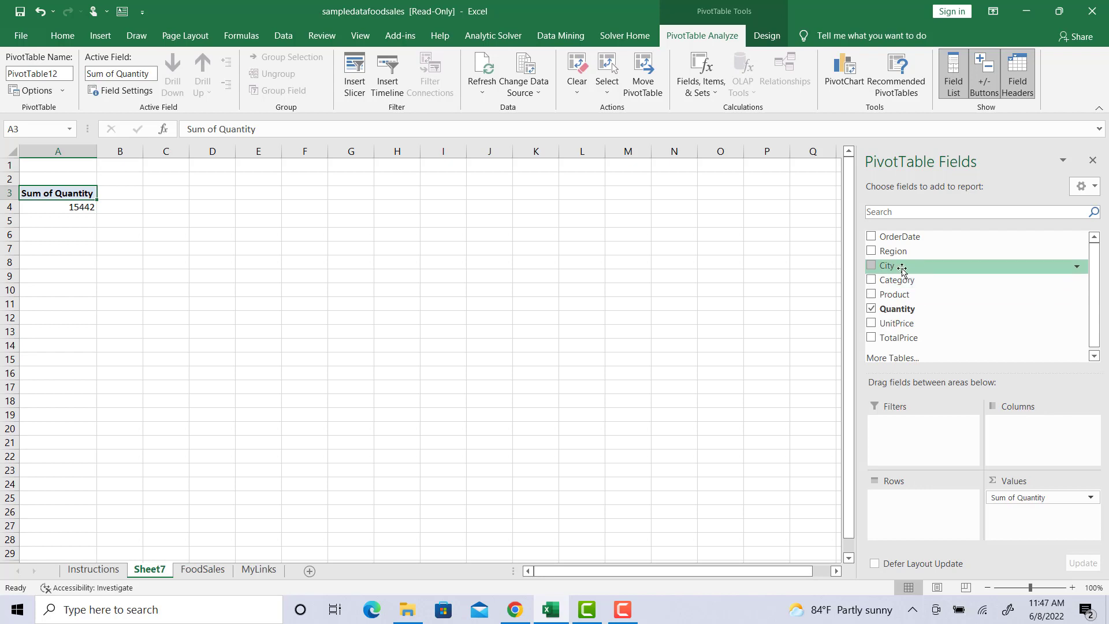
Step: Add City to the rows: Boston 5650, Los Angeles 3769, New York 4006, San Diego 2017
drag(901, 267, 1046, 460)
drag(1007, 425, 926, 505)
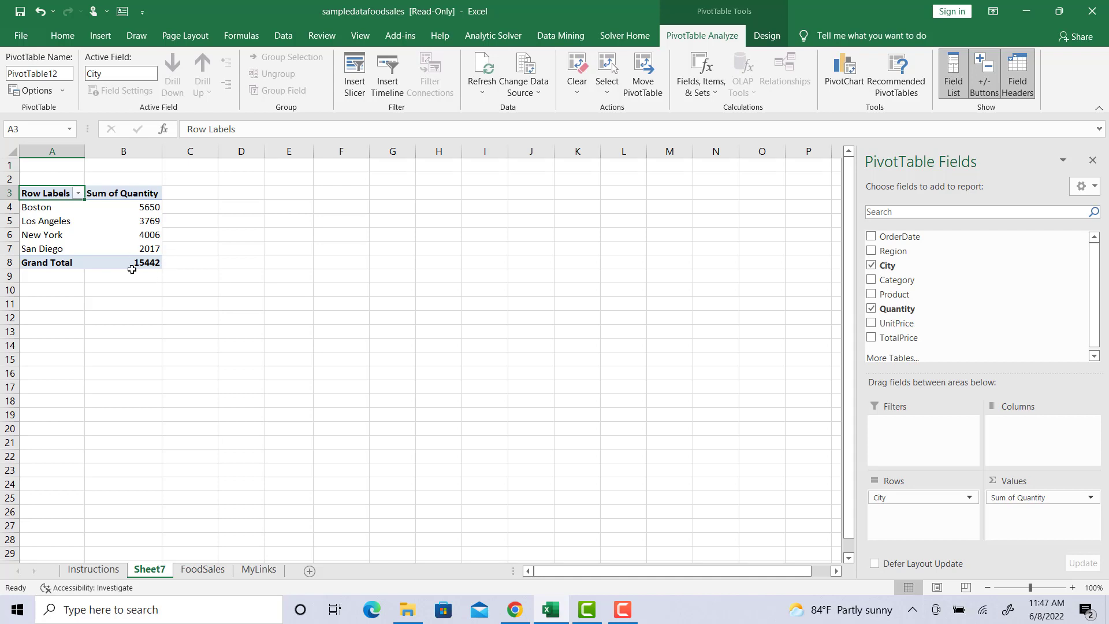
mouse_move(153, 264)
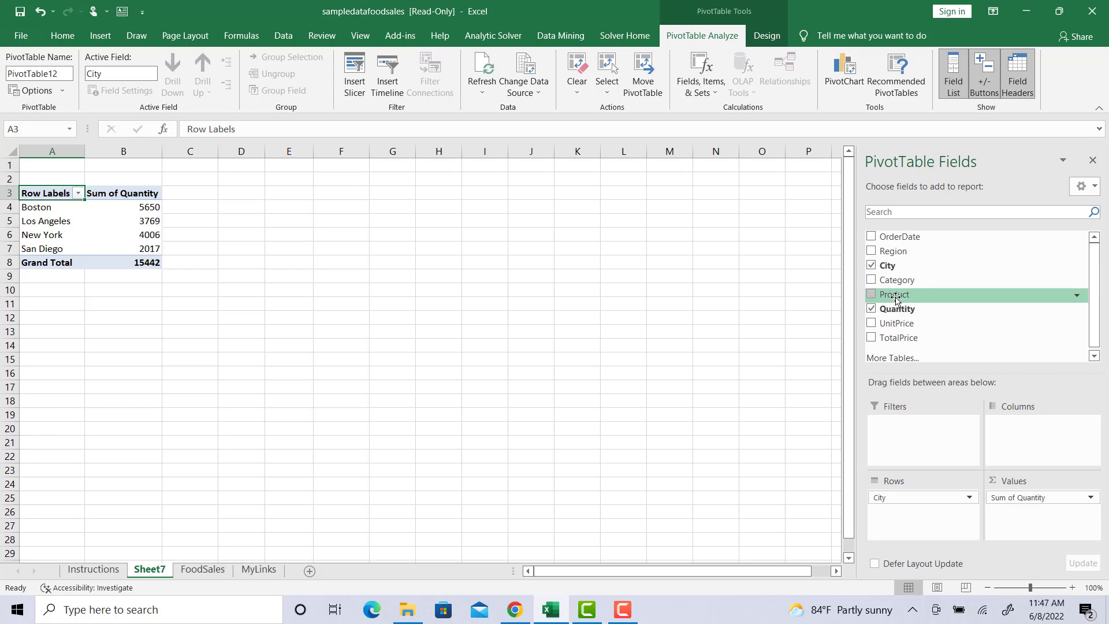
Step: Place Product in the columns for a city-by-product Quantity cross-tab, e.g. New York Carrot 1120
drag(895, 297, 1046, 449)
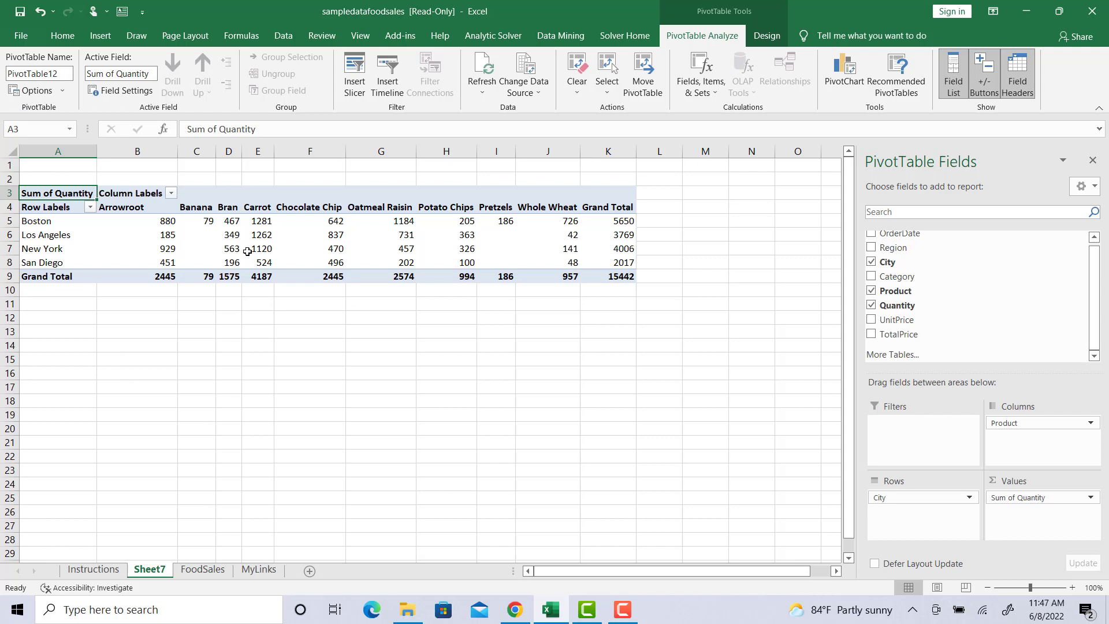
click(267, 251)
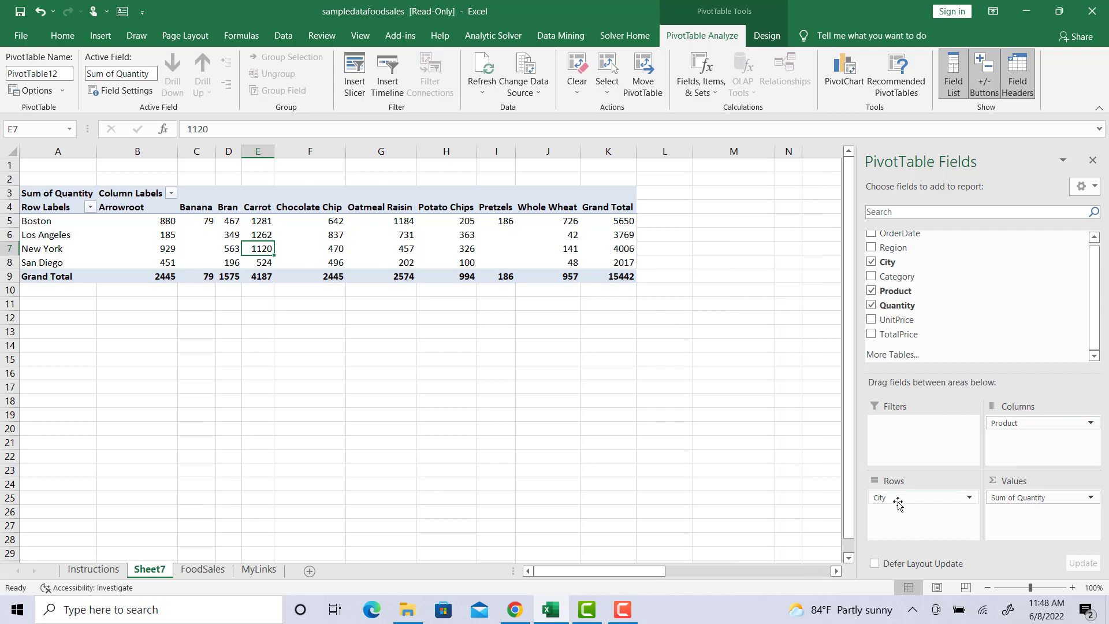
Step: Replace City with Region in the rows and nest City beneath it (East 9656, West 5786)
mouse_move(902, 500)
mouse_down()
mouse_move(973, 431)
mouse_move(973, 276)
mouse_up()
drag(908, 252, 898, 507)
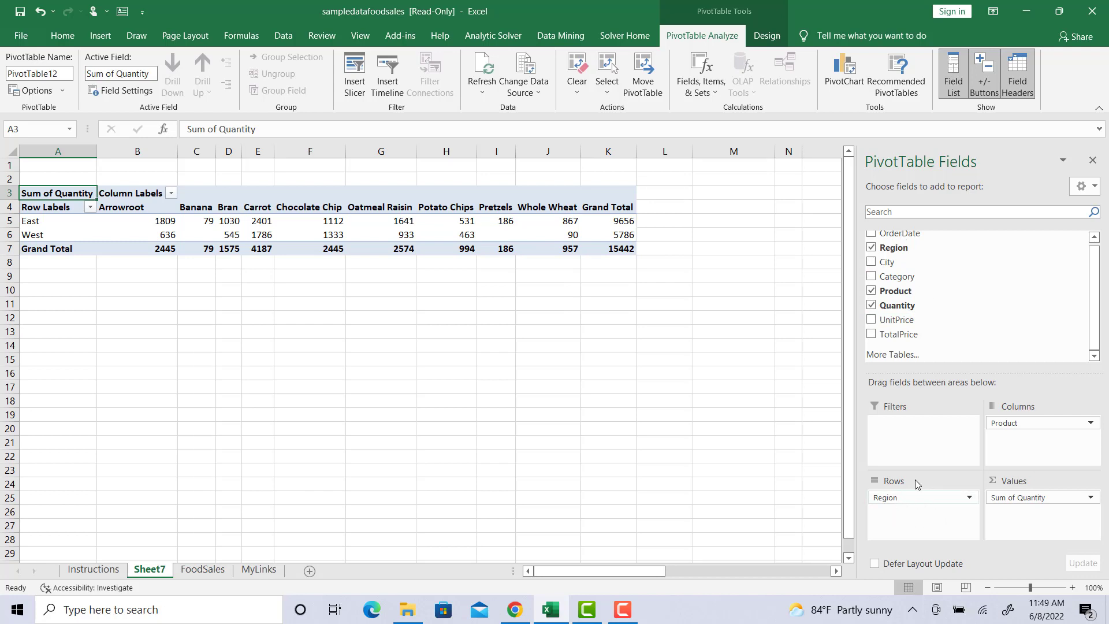
drag(898, 266, 915, 530)
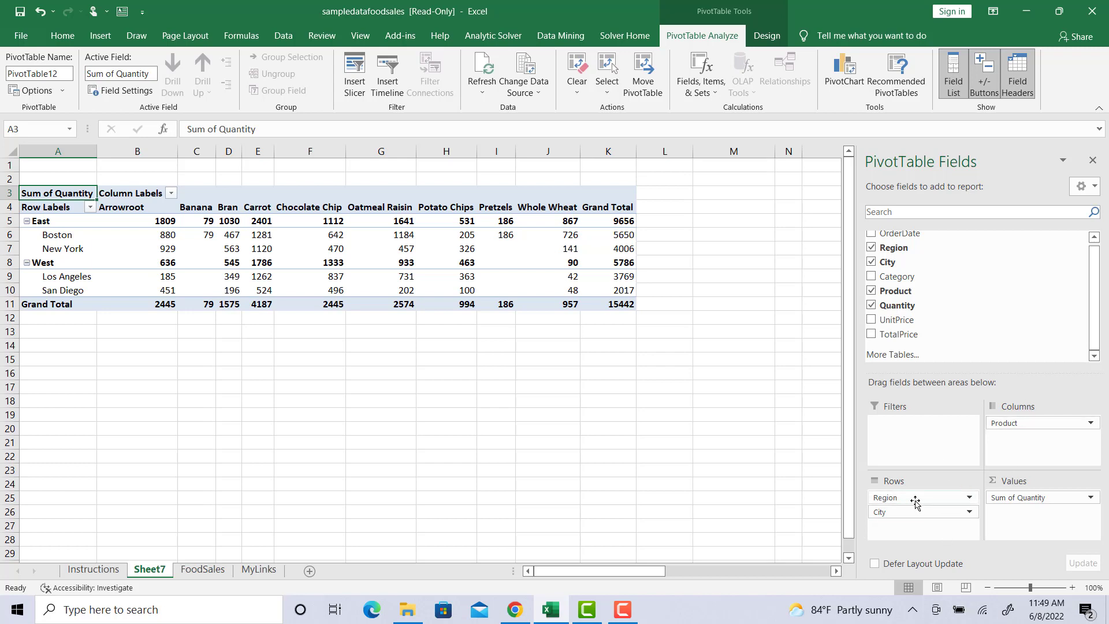
Step: Move Region below City in the rows, so each city lists its region beneath
drag(915, 500, 914, 500)
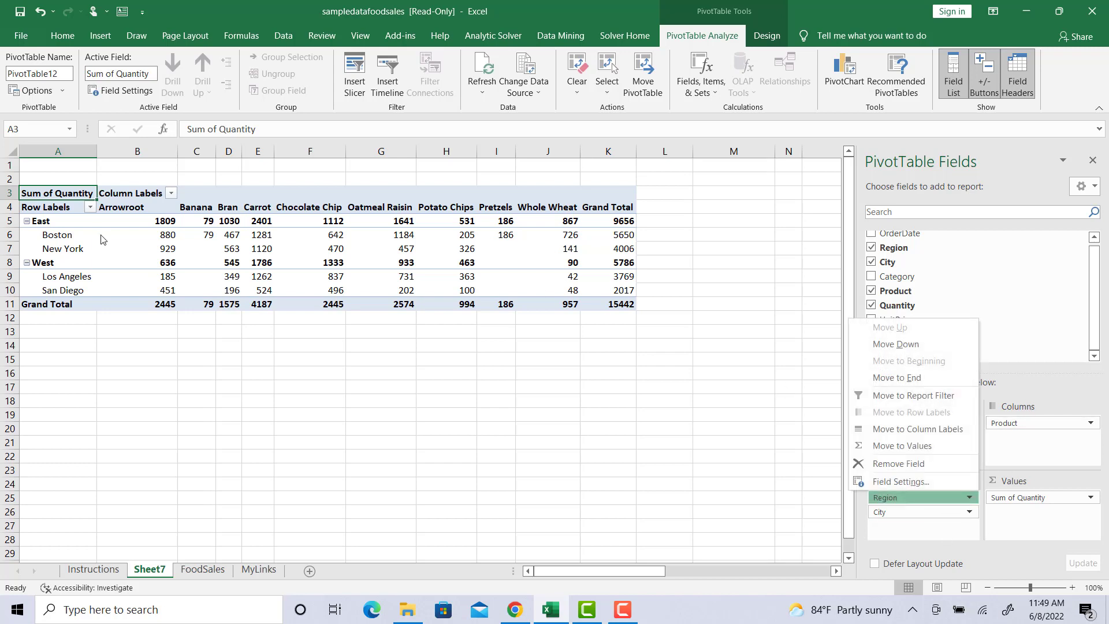
click(918, 536)
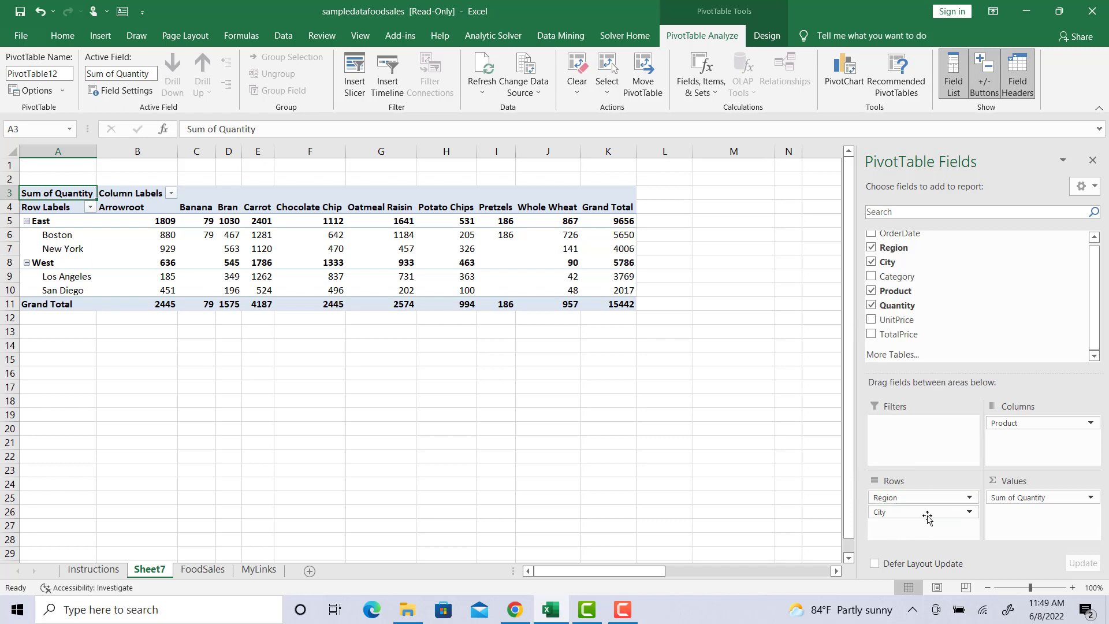
drag(905, 500, 926, 537)
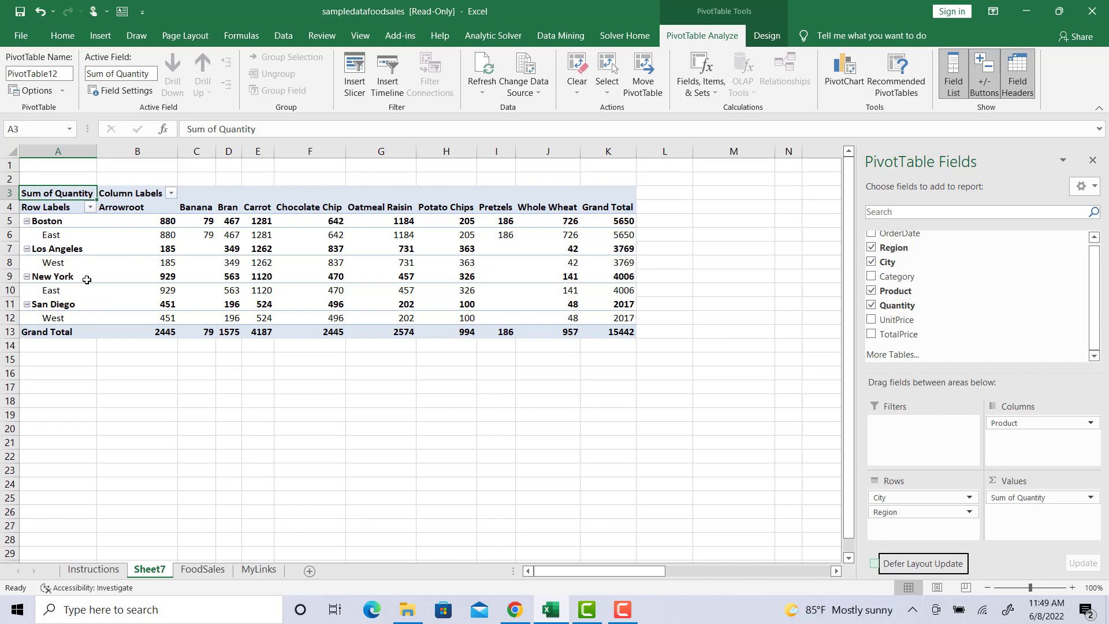
Step: Rework the Rows area, removing and re-adding Region and City and swapping their nesting order
drag(909, 496, 946, 527)
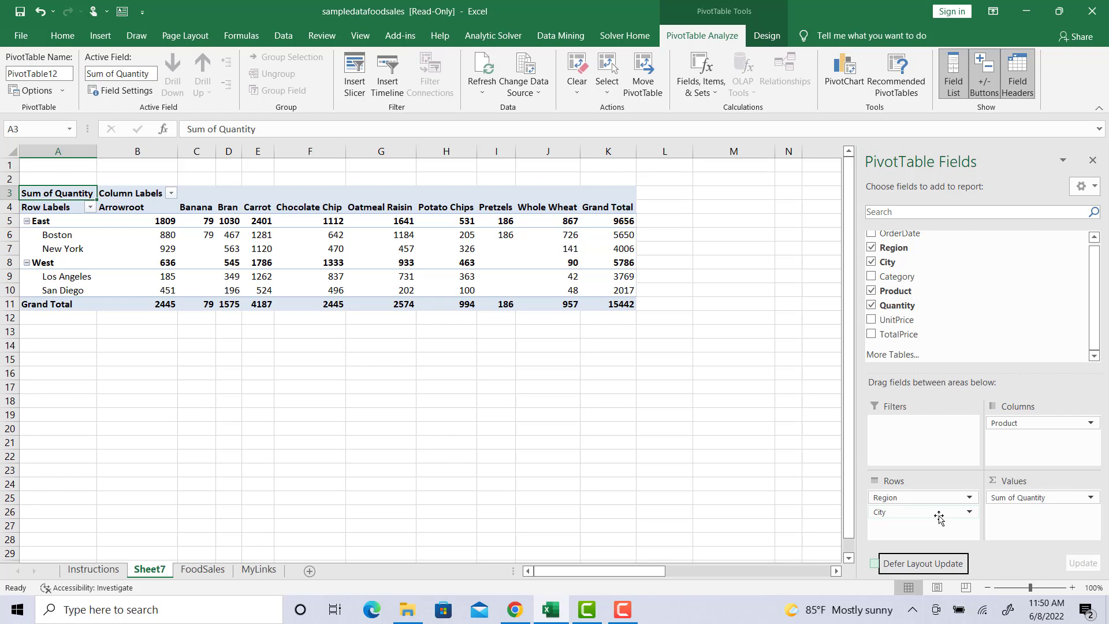
drag(938, 498, 939, 350)
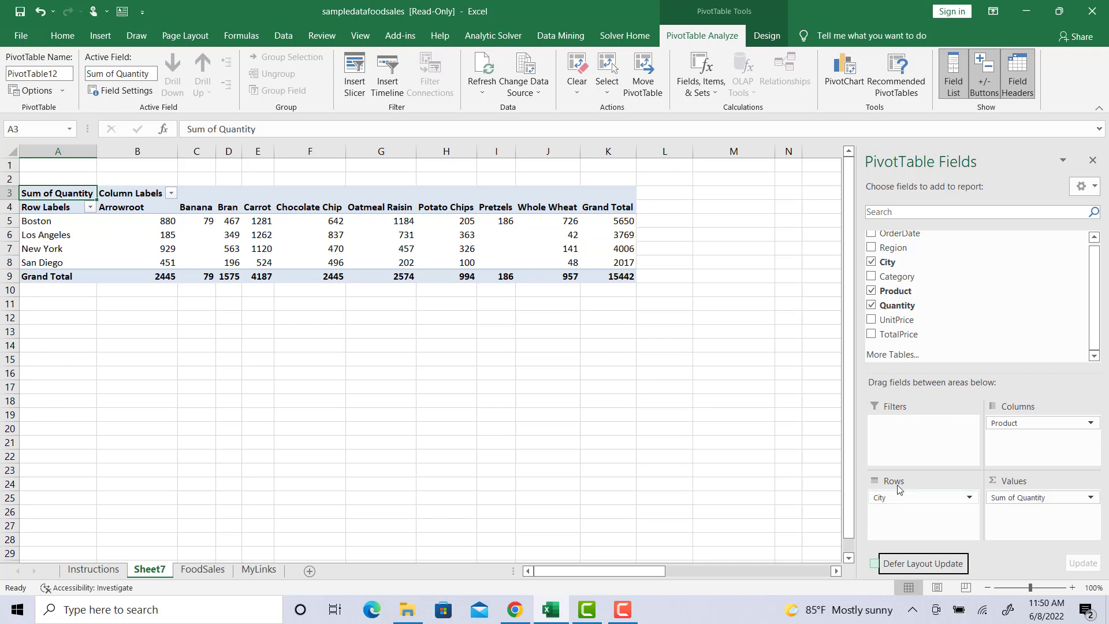
mouse_move(900, 497)
mouse_down()
mouse_move(865, 469)
mouse_move(953, 289)
mouse_move(912, 248)
mouse_move(972, 262)
mouse_move(924, 559)
mouse_move(906, 511)
mouse_up()
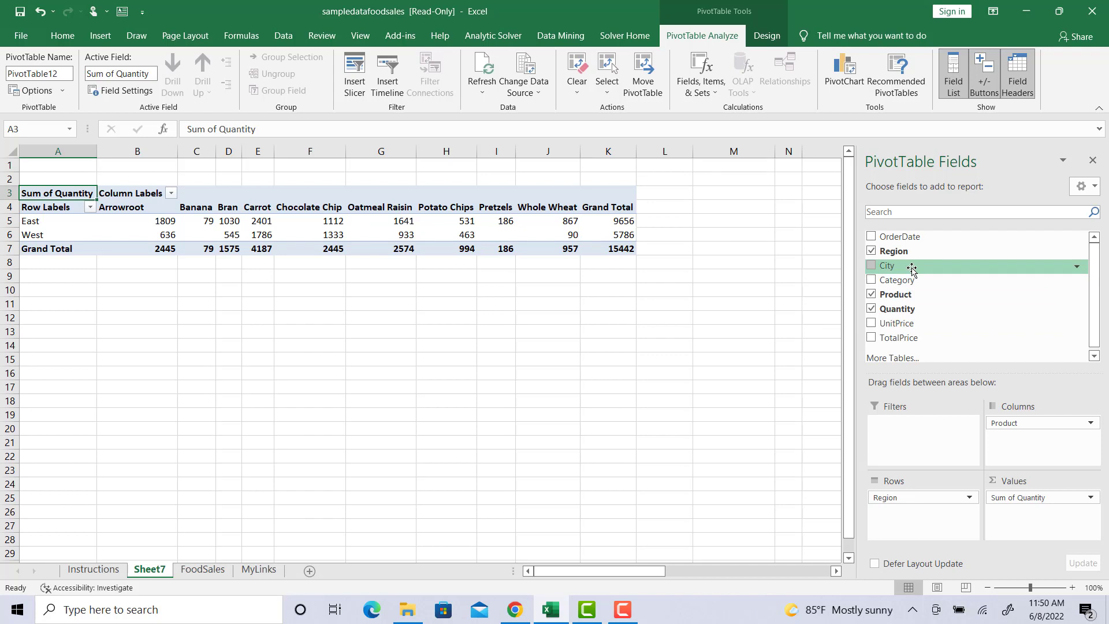
mouse_move(911, 270)
mouse_down()
mouse_move(928, 288)
mouse_move(824, 499)
mouse_move(937, 536)
mouse_move(919, 526)
mouse_up()
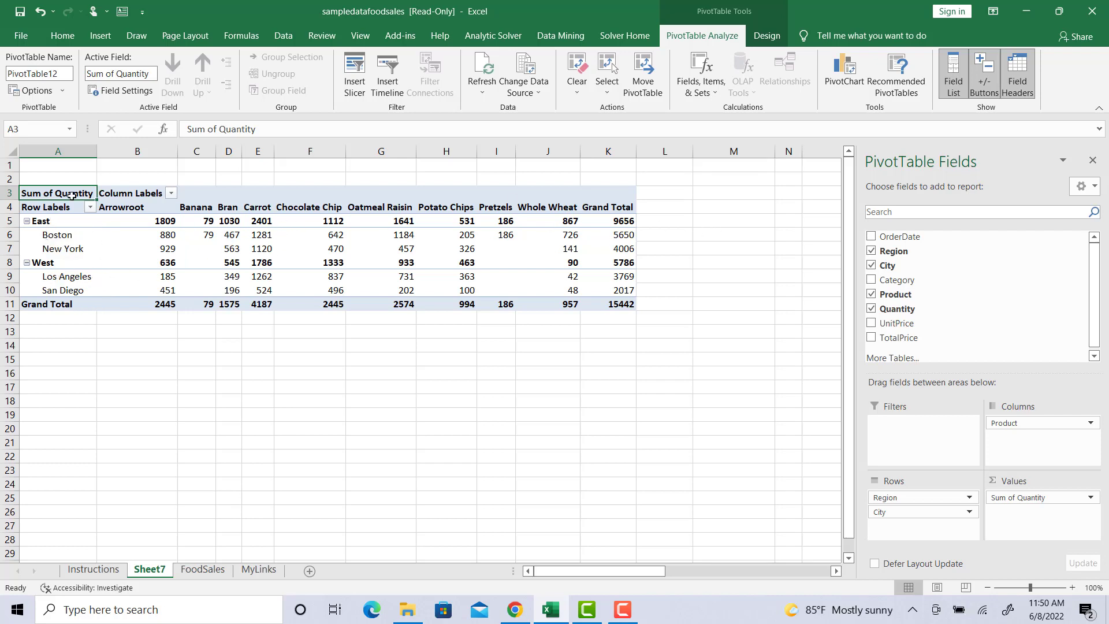
click(896, 512)
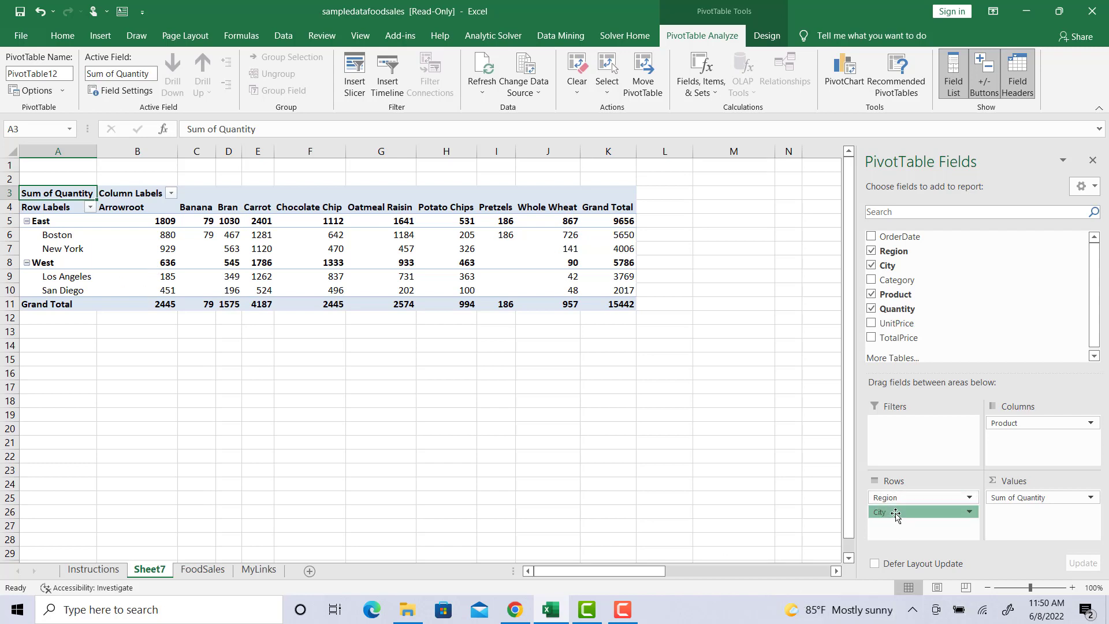
drag(895, 514, 893, 495)
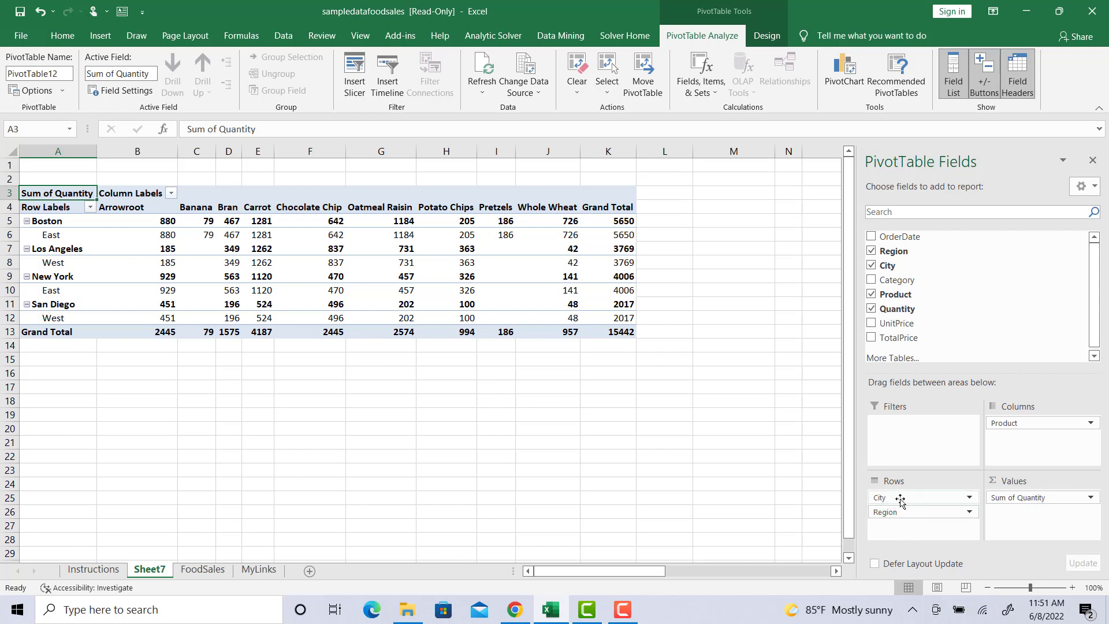
drag(900, 500, 916, 531)
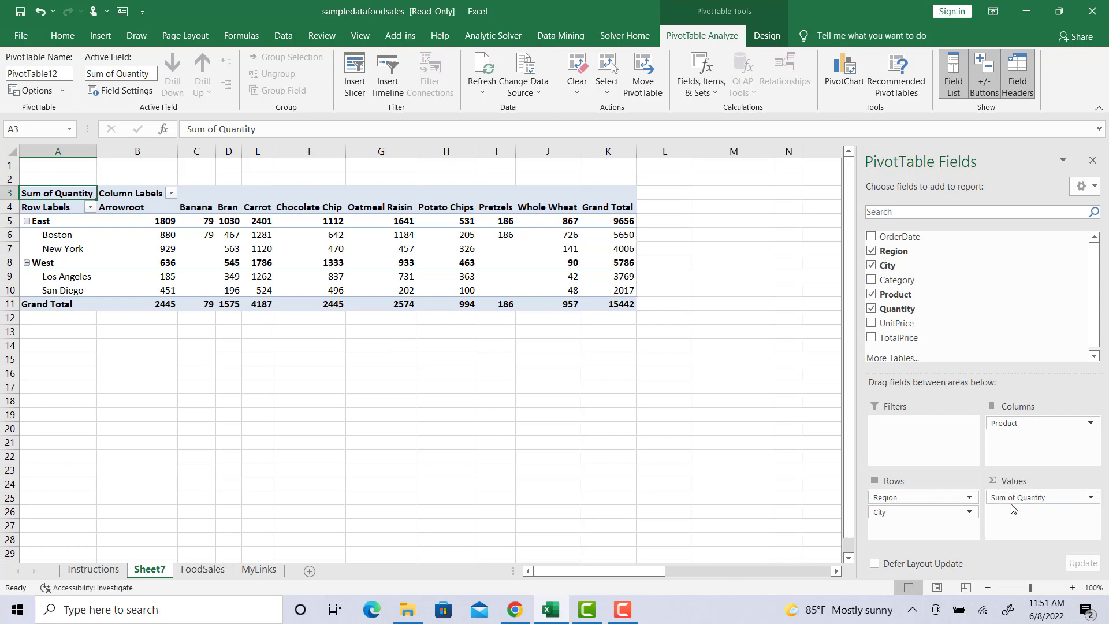
Step: Change the Quantity value summary from Sum to Average
click(1091, 499)
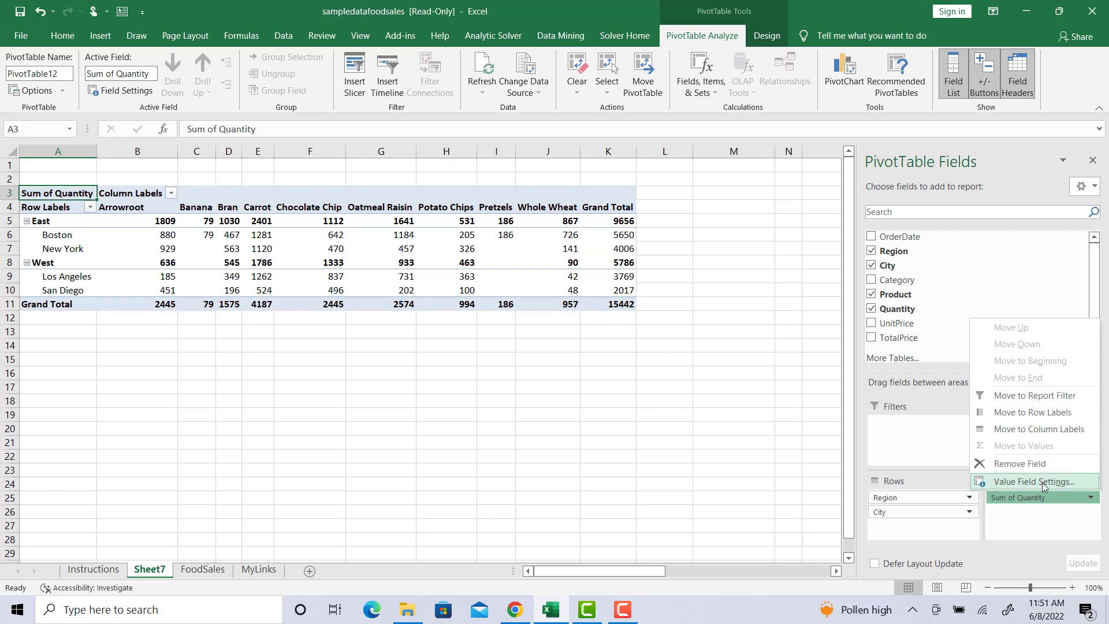
click(1034, 481)
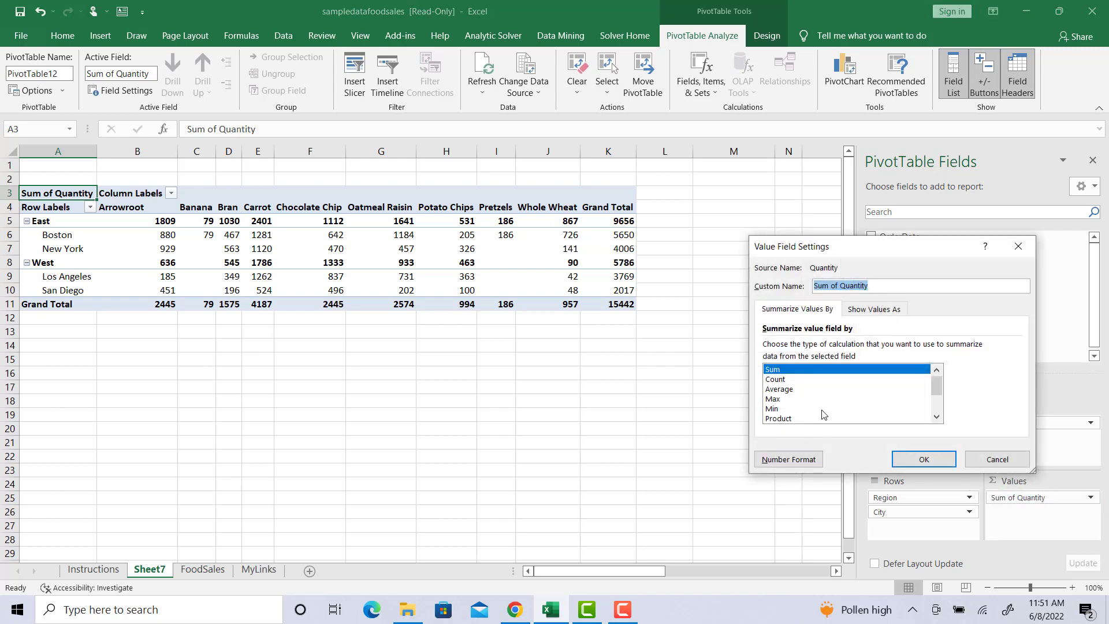
scroll(822, 414, down, 1)
scroll(823, 414, up, 1)
click(795, 388)
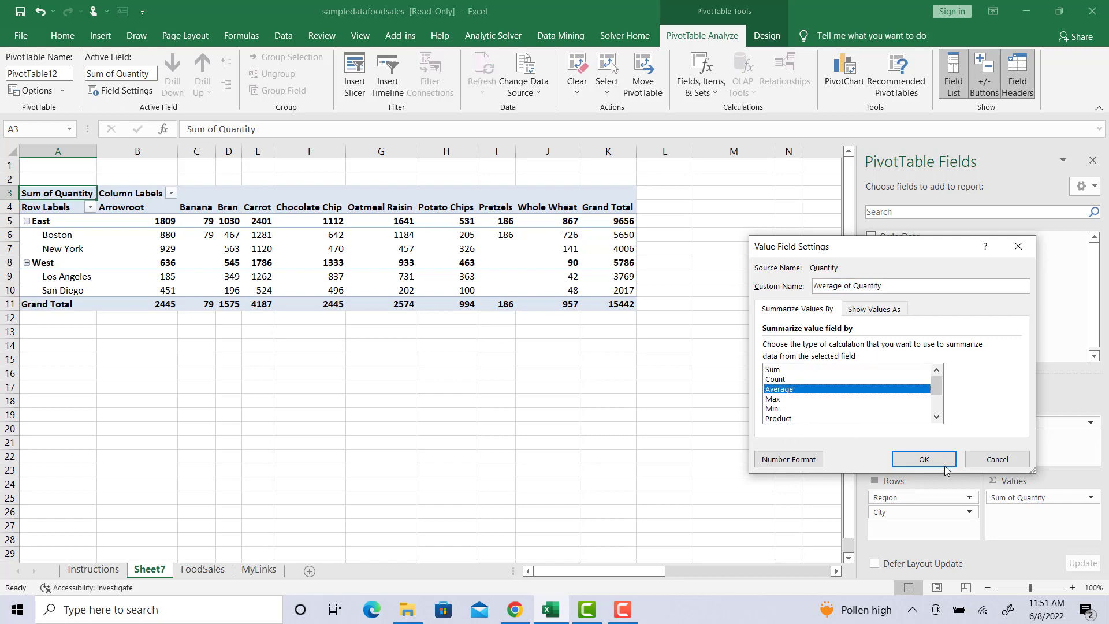
click(924, 459)
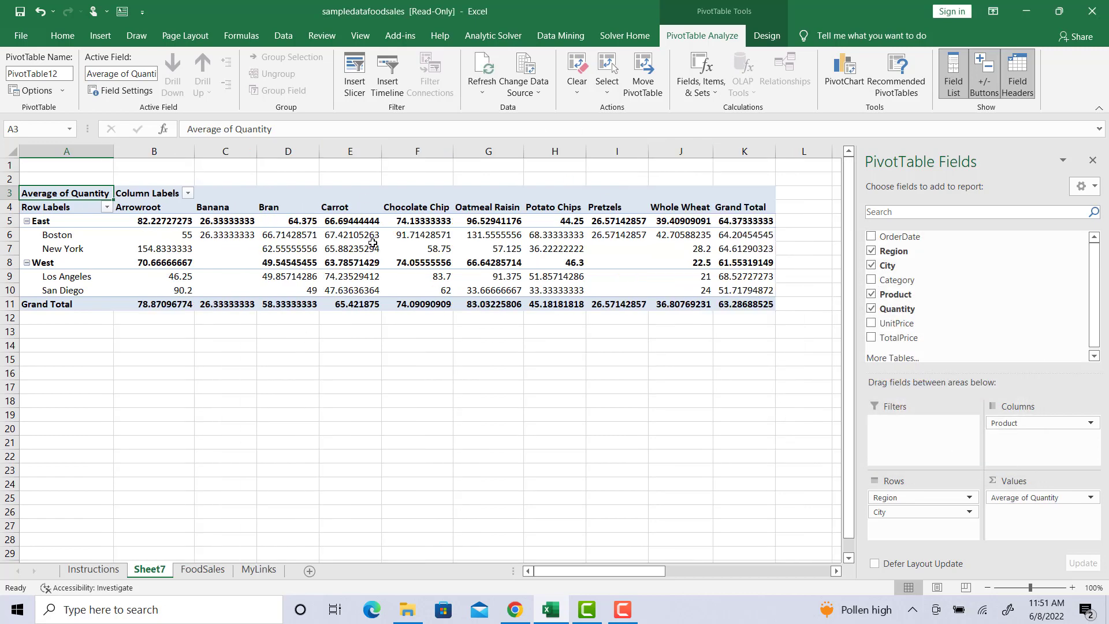
Step: Switch the summary to Max of Quantity, peaking at 306 for Los Angeles Carrot
click(1090, 497)
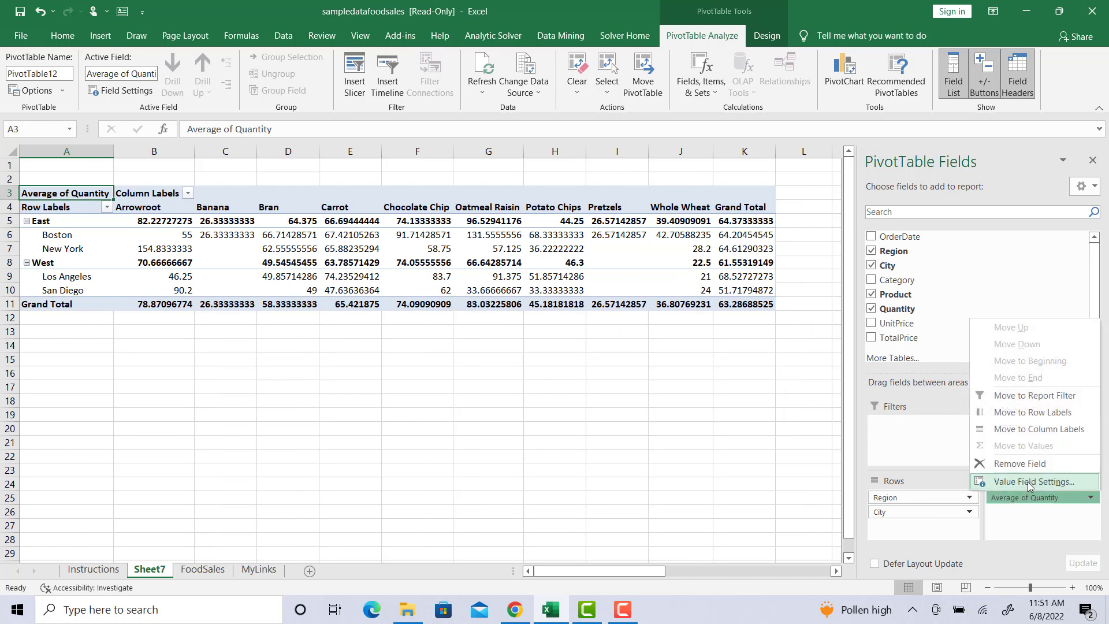
click(1028, 482)
scroll(819, 415, down, 2)
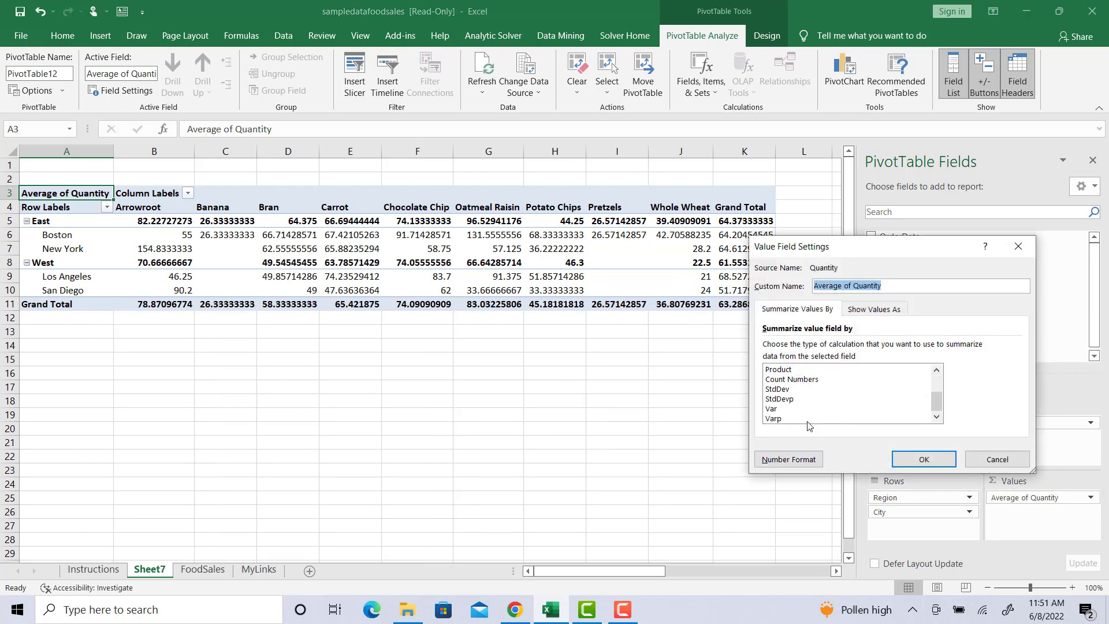
scroll(803, 416, up, 2)
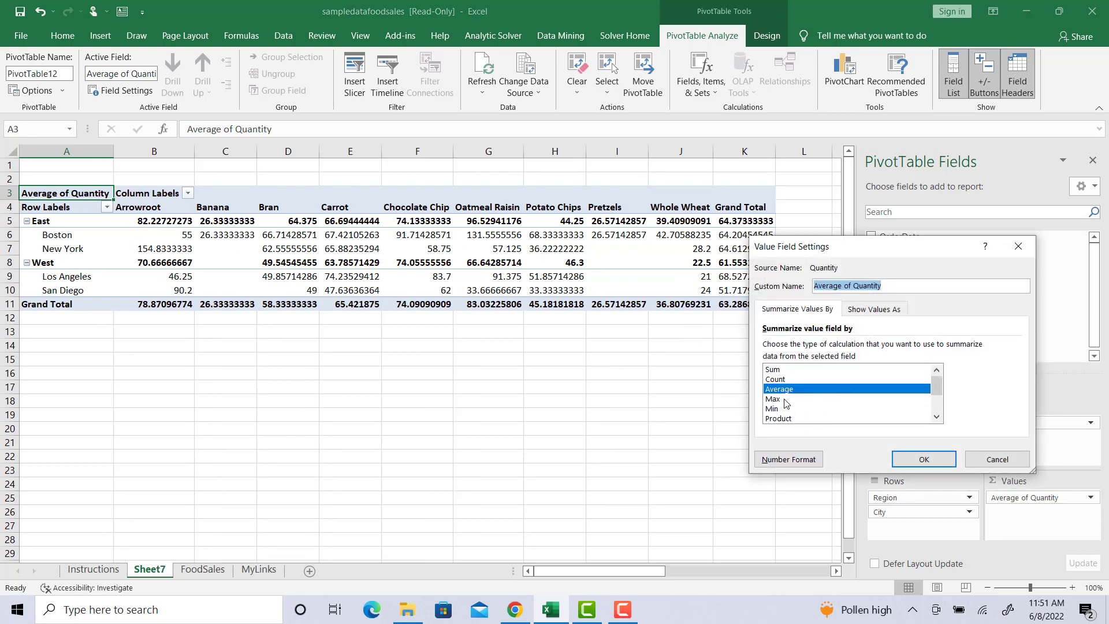
click(785, 399)
click(923, 459)
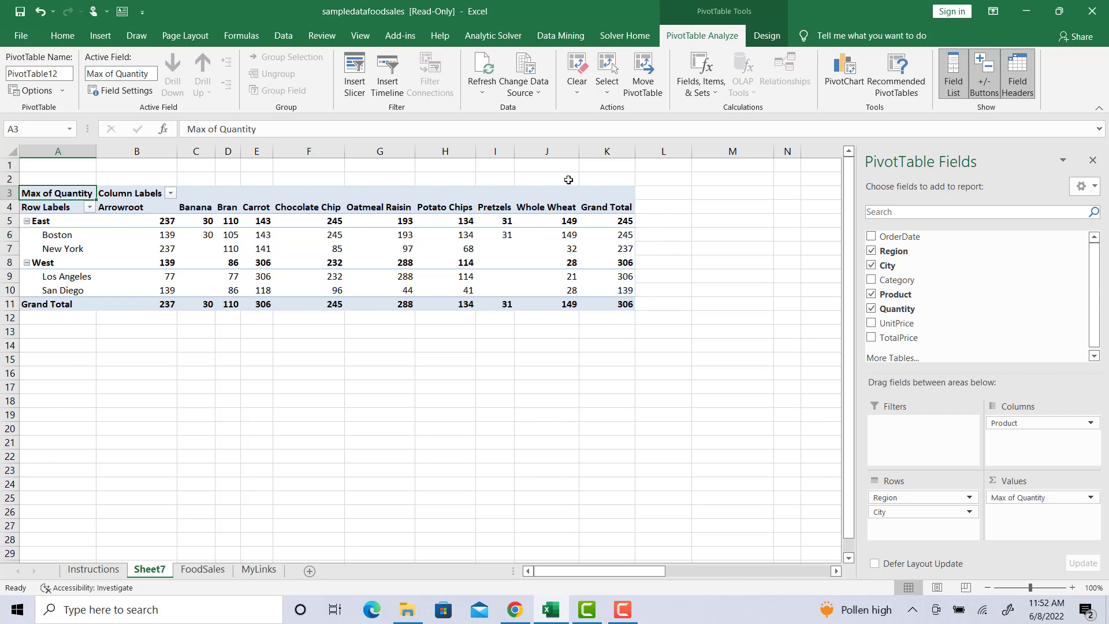
click(567, 198)
Step: Try a purple style from the PivotTable Styles gallery
click(339, 196)
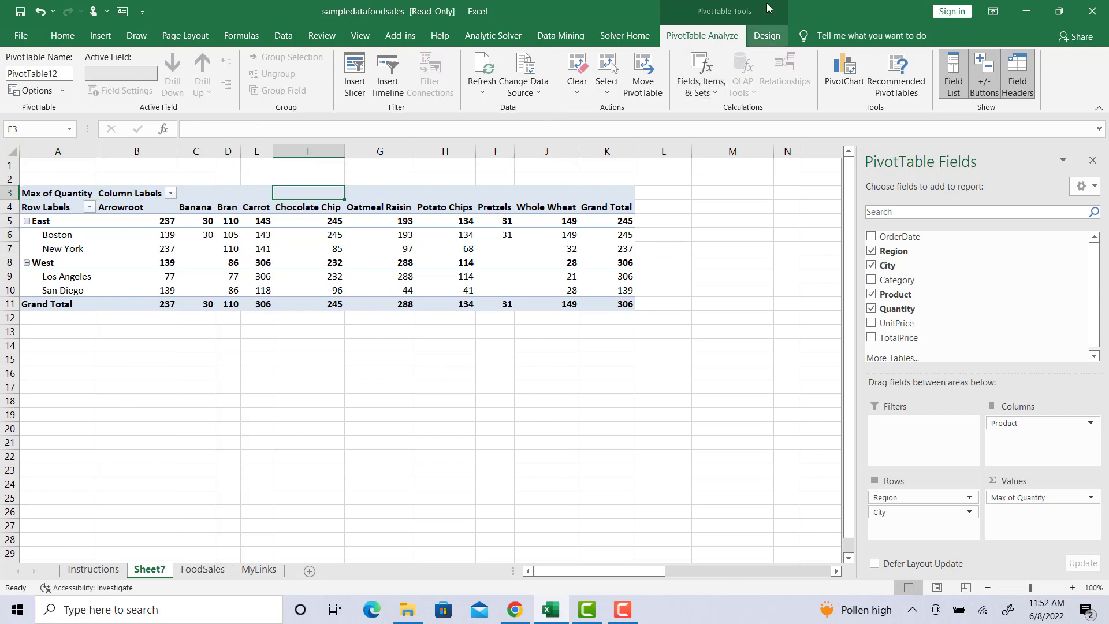
click(767, 36)
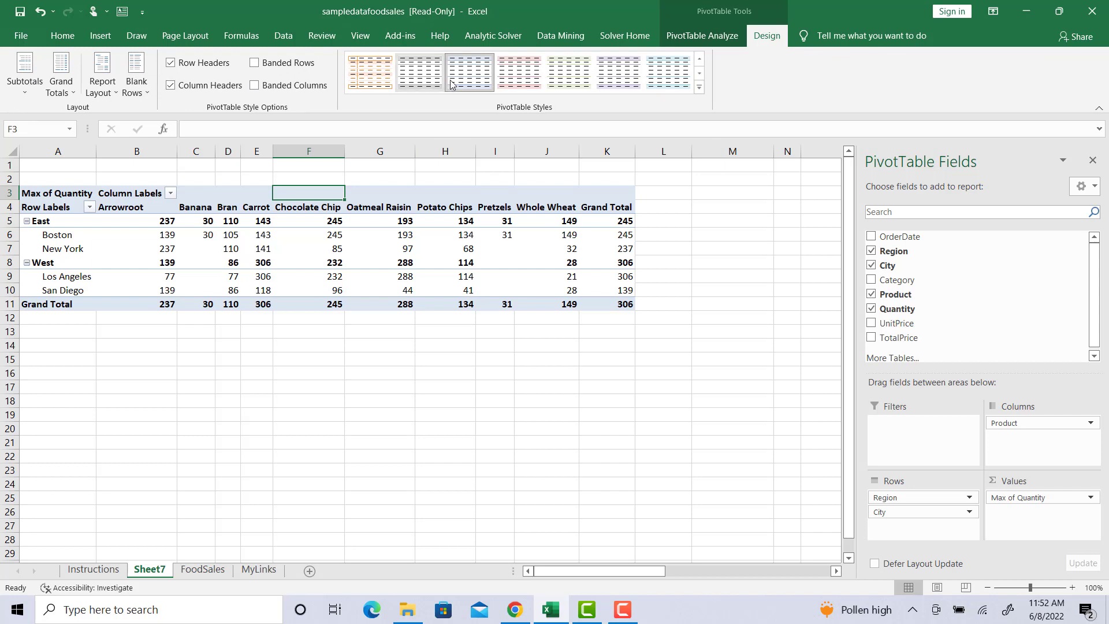
click(532, 87)
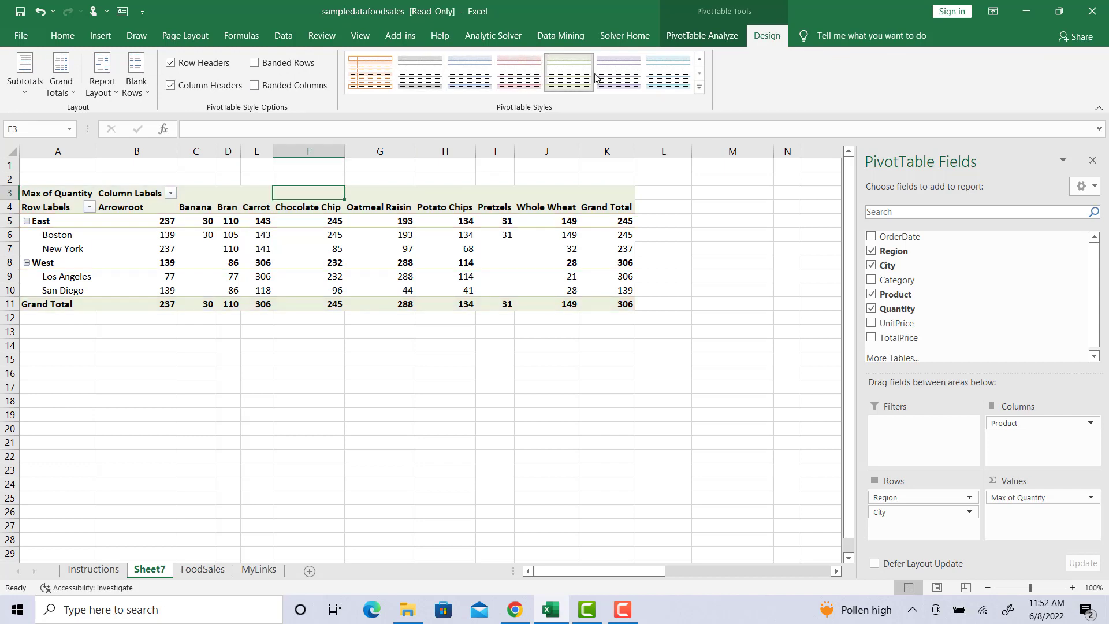
click(619, 78)
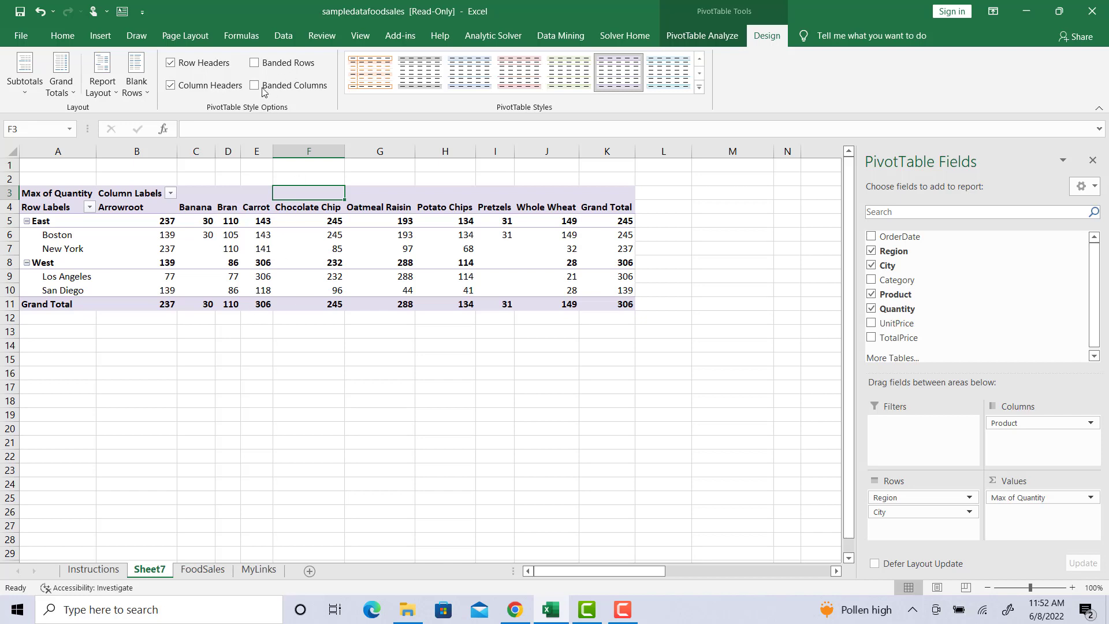
Step: Leave only Banded Rows on and apply the pink PivotTable style
click(254, 62)
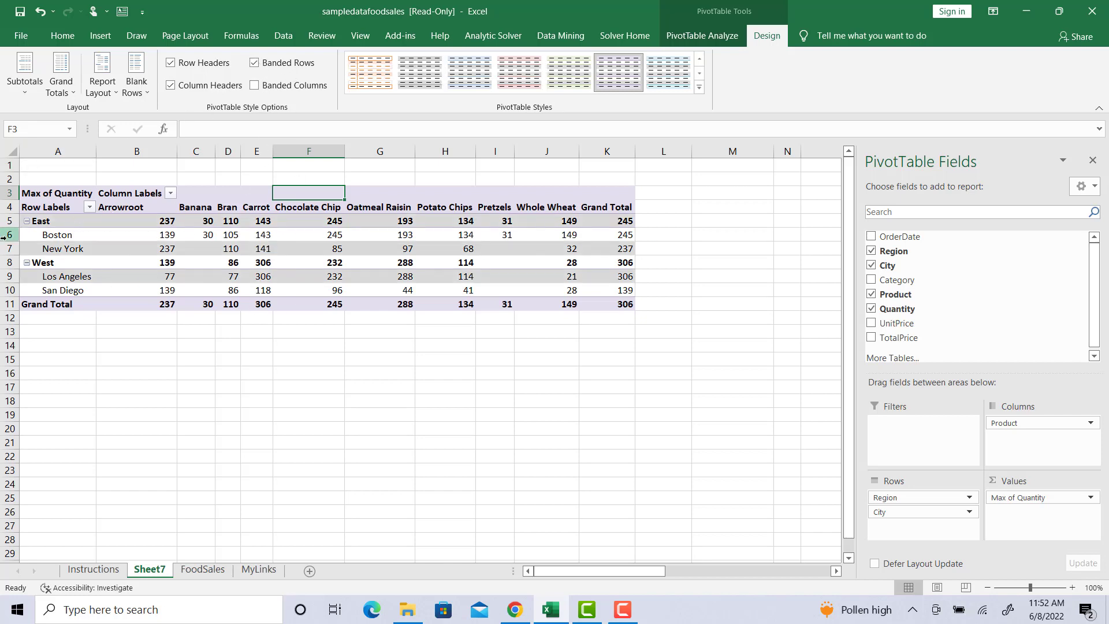
click(254, 86)
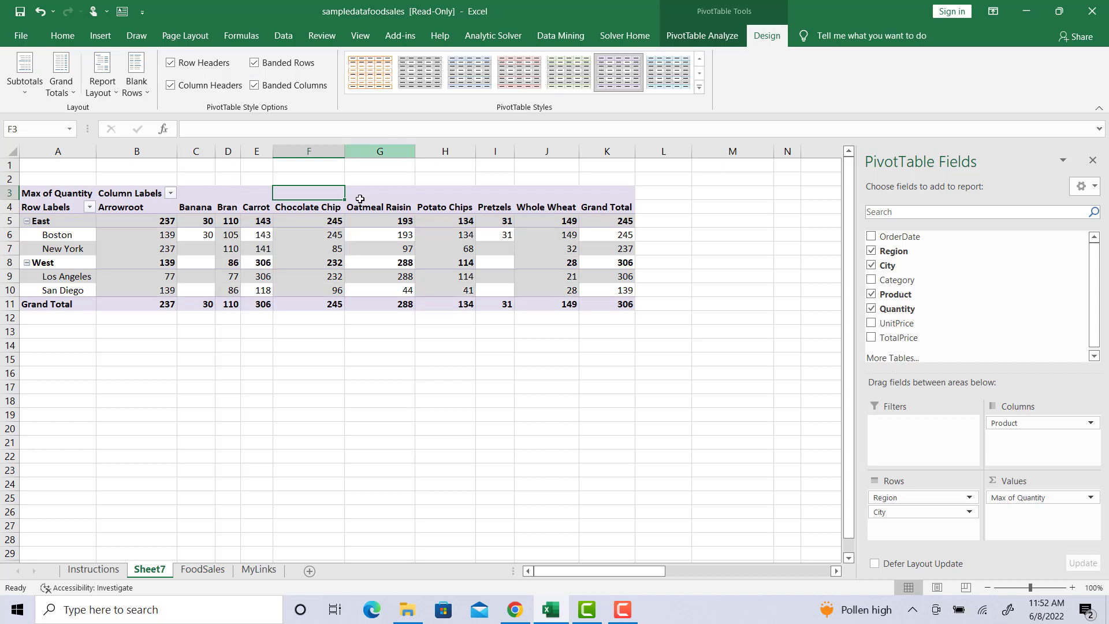
click(255, 65)
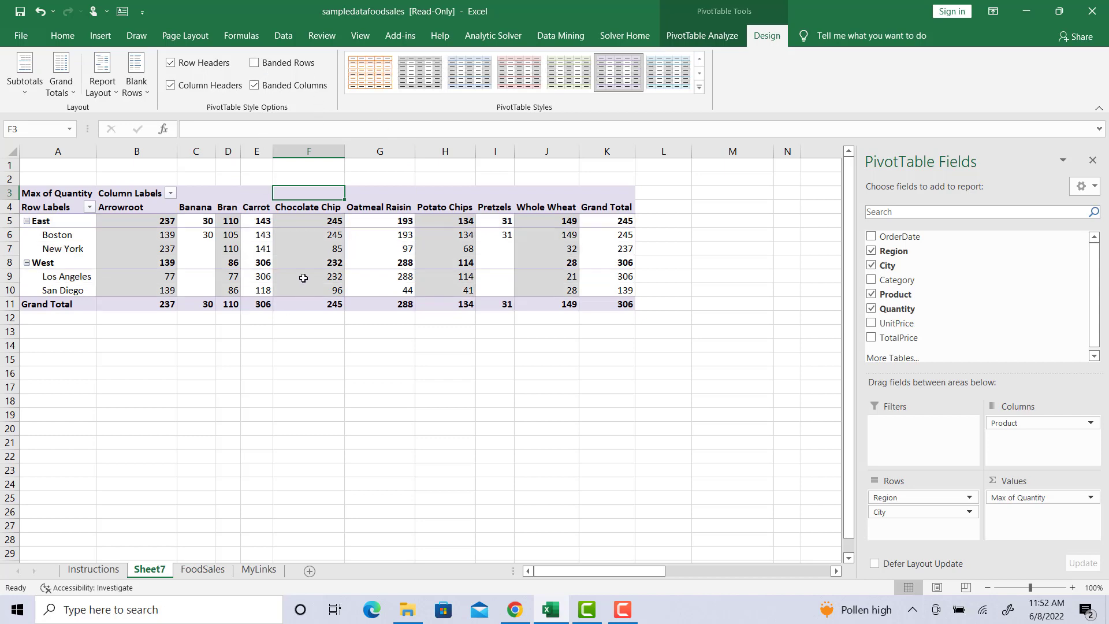
click(255, 64)
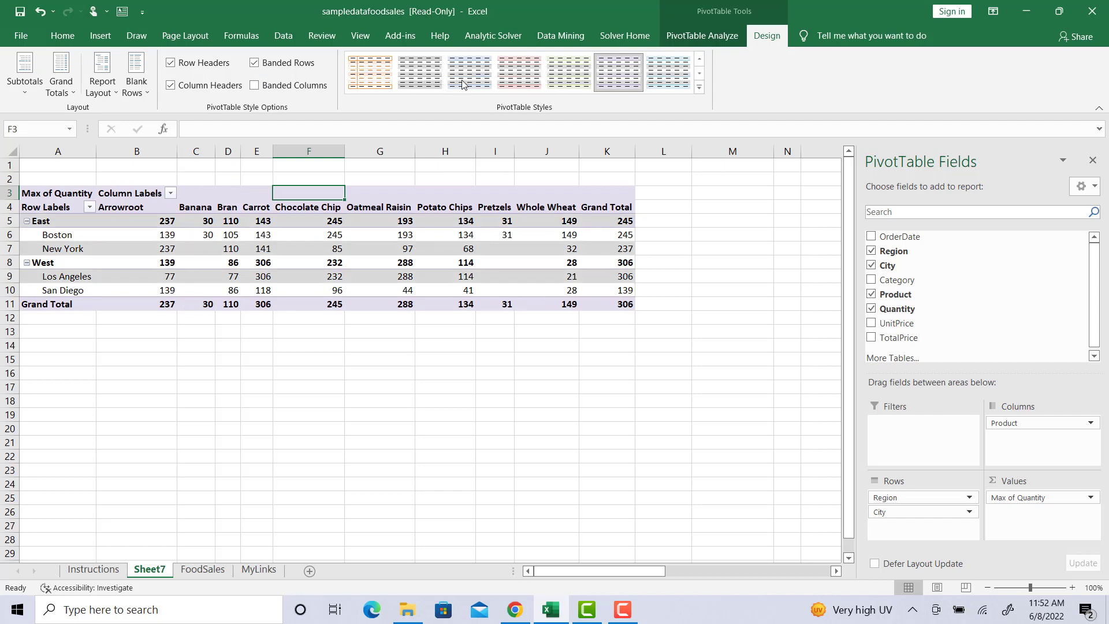
click(524, 70)
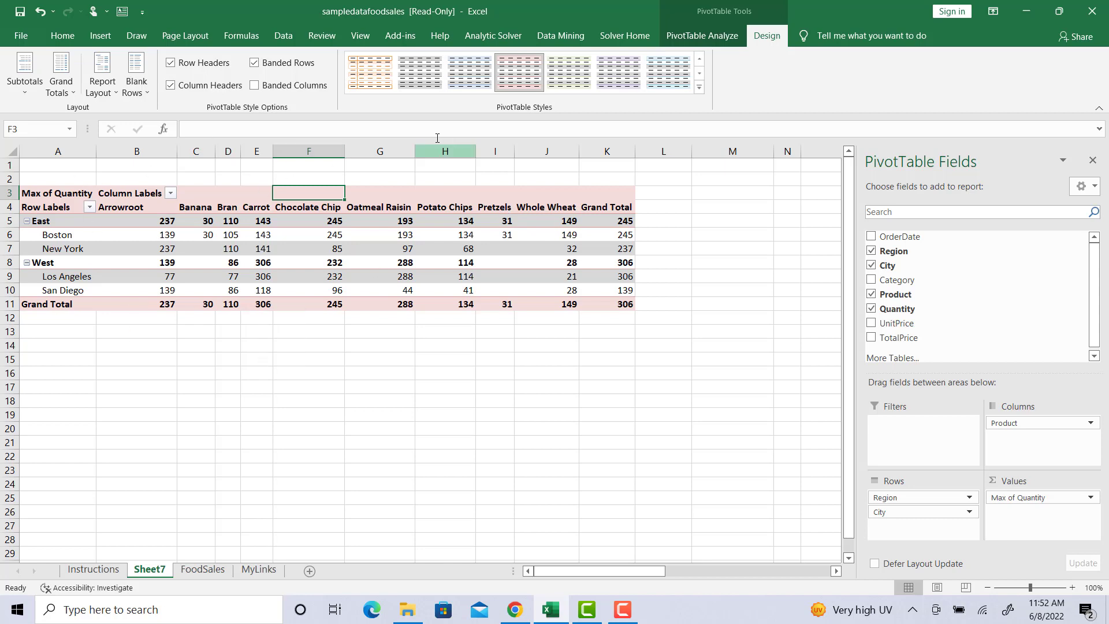
mouse_move(241, 262)
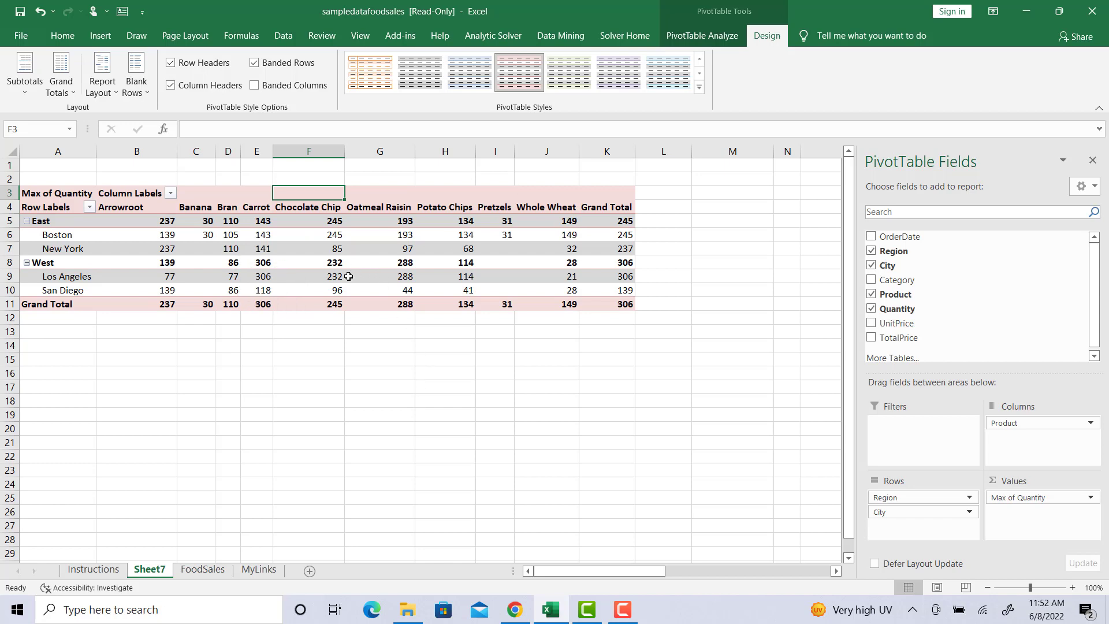
mouse_move(349, 276)
mouse_move(202, 271)
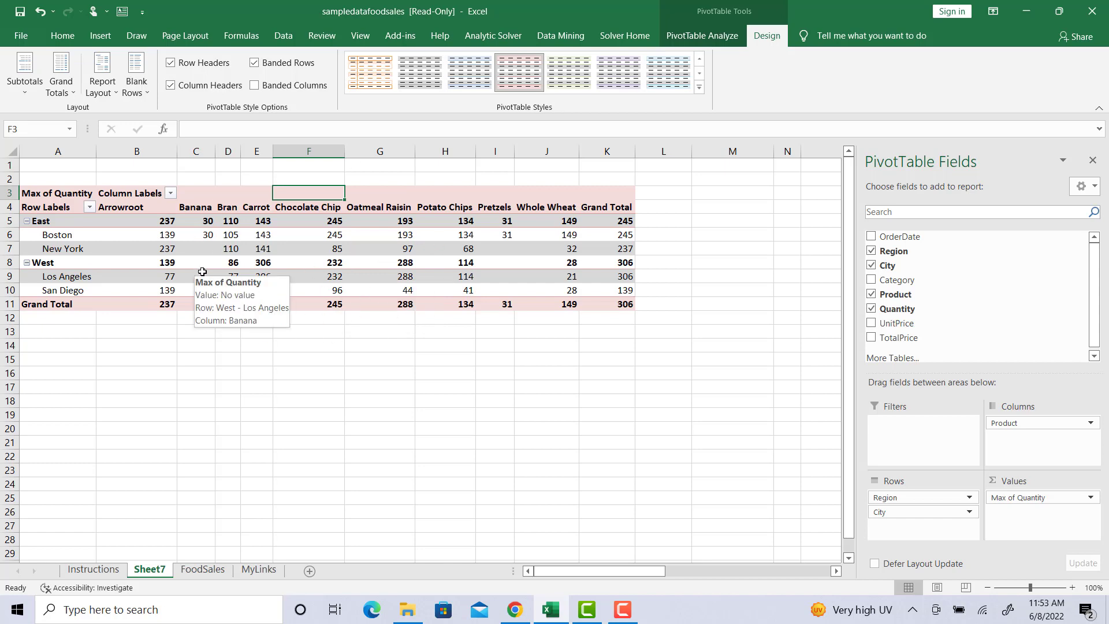